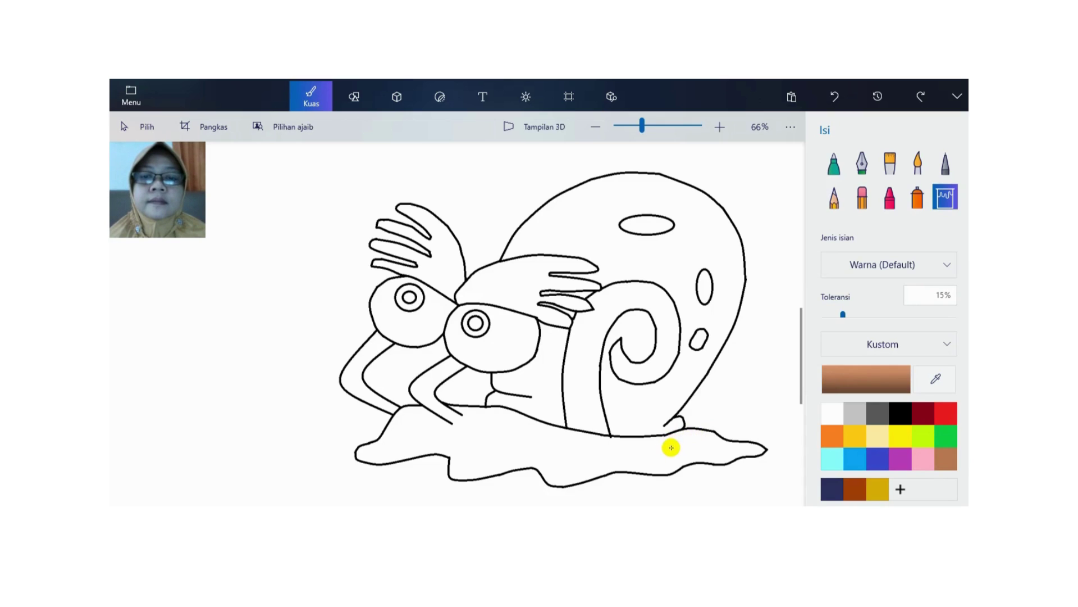
- Fill the snail's body and both eye stalks with brown, and both pupils with black
{"action": "left_click", "coordinate": [671, 448]}
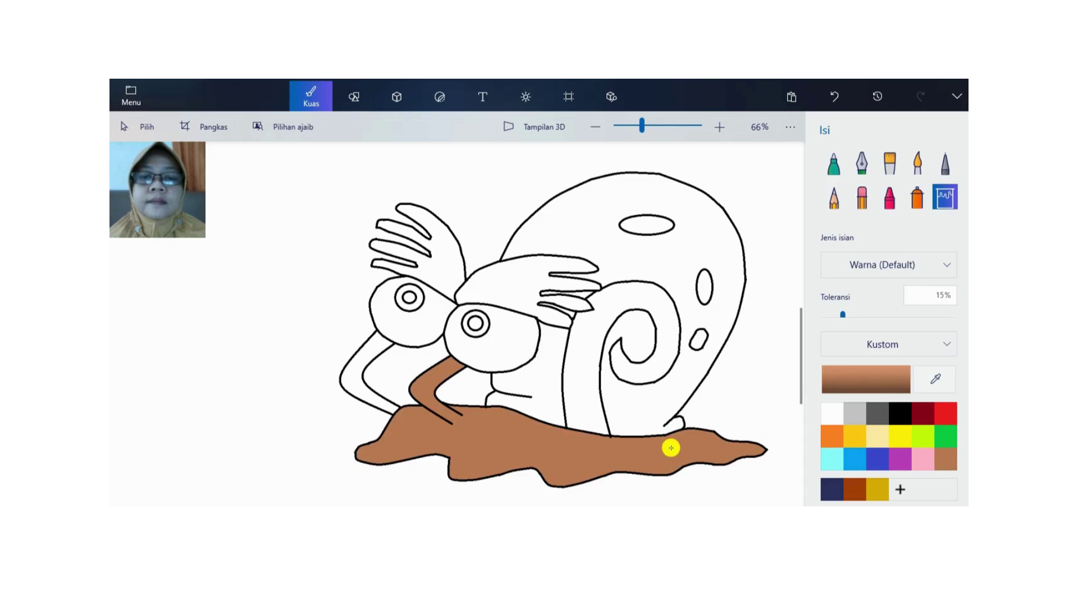
{"action": "left_click", "coordinate": [387, 404]}
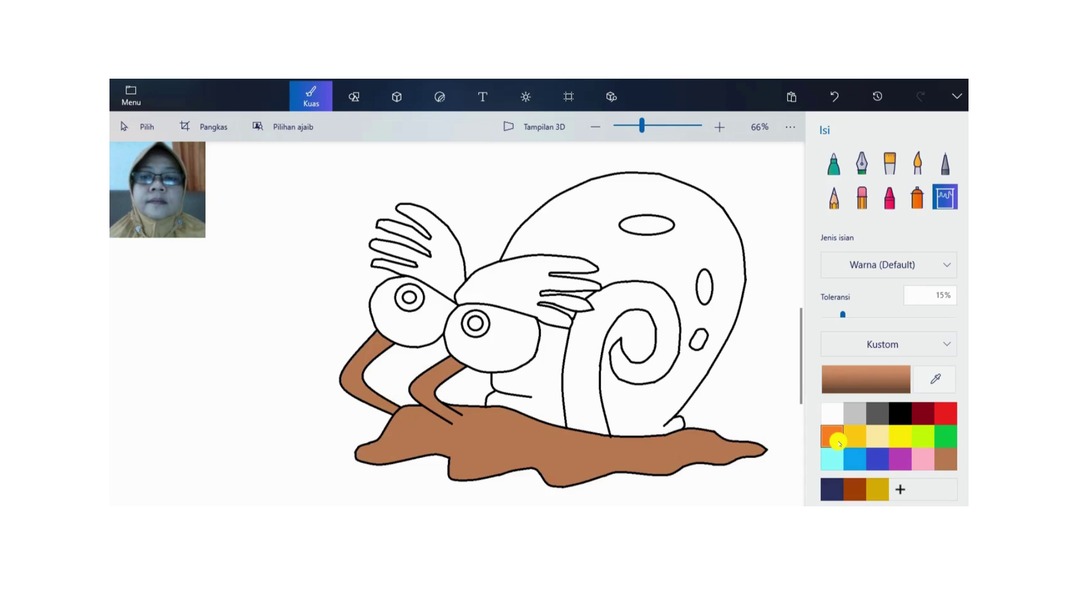
{"action": "left_click", "coordinate": [897, 414]}
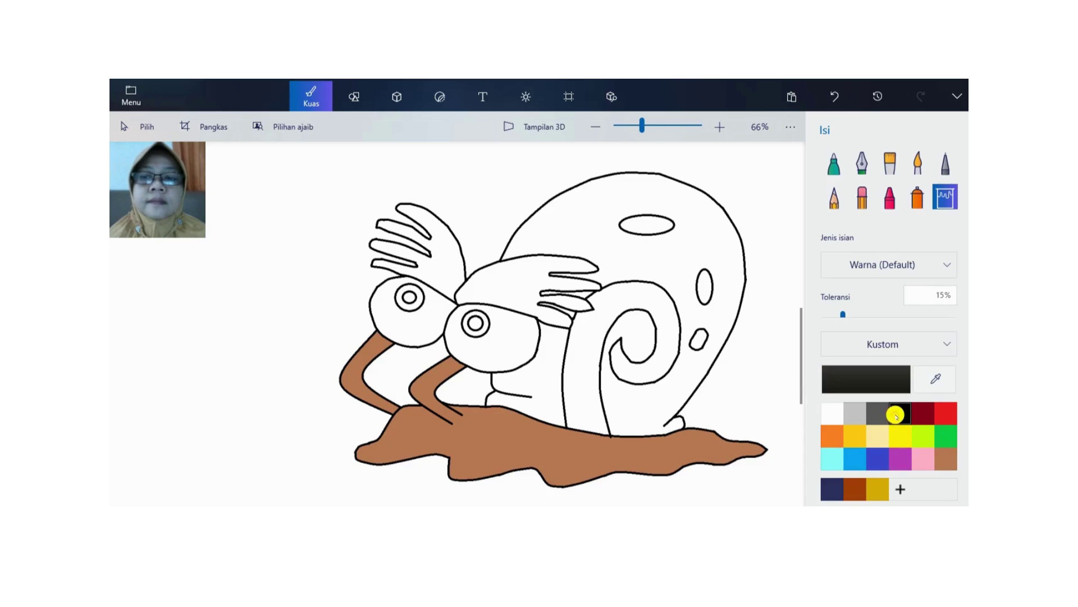
{"action": "left_click", "coordinate": [411, 298]}
{"action": "left_click", "coordinate": [477, 322]}
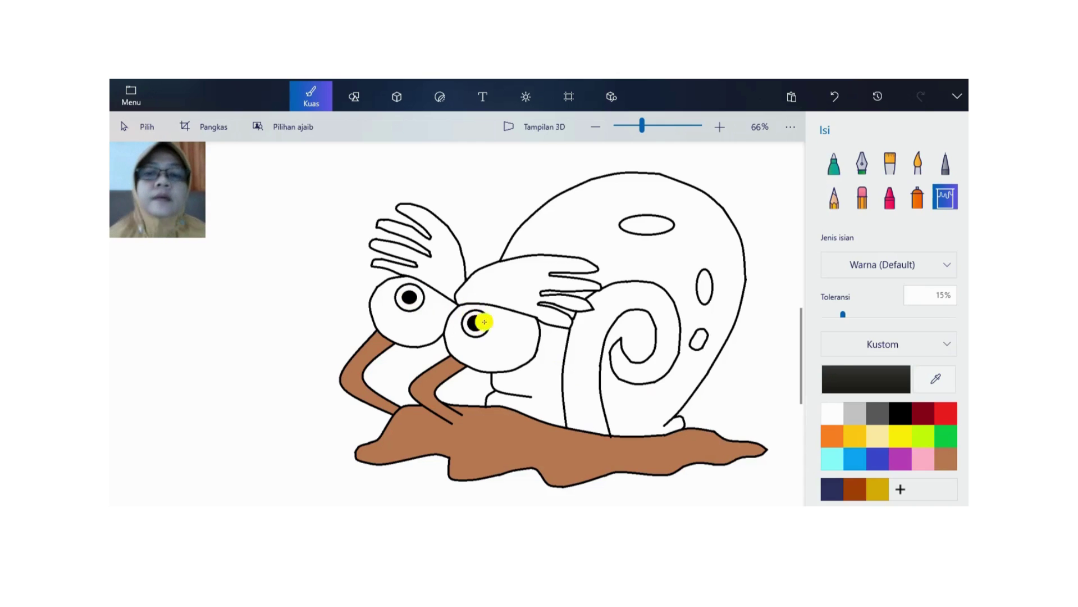
- Fill both of the snail's irises with turquoise blue and both eyeballs with light cyan
{"action": "left_click", "coordinate": [850, 461]}
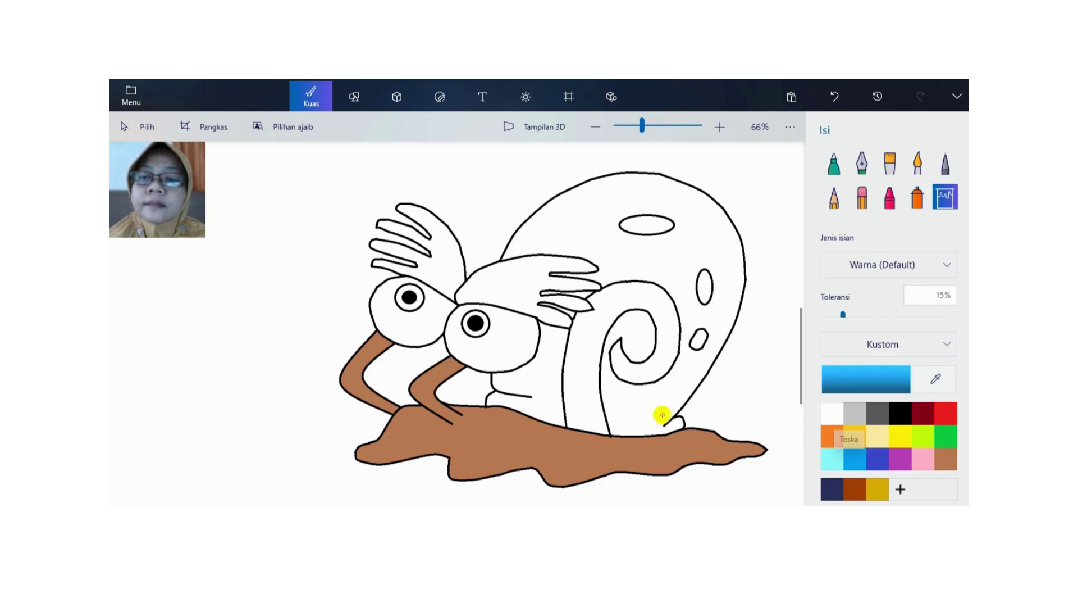
{"action": "left_click", "coordinate": [410, 307]}
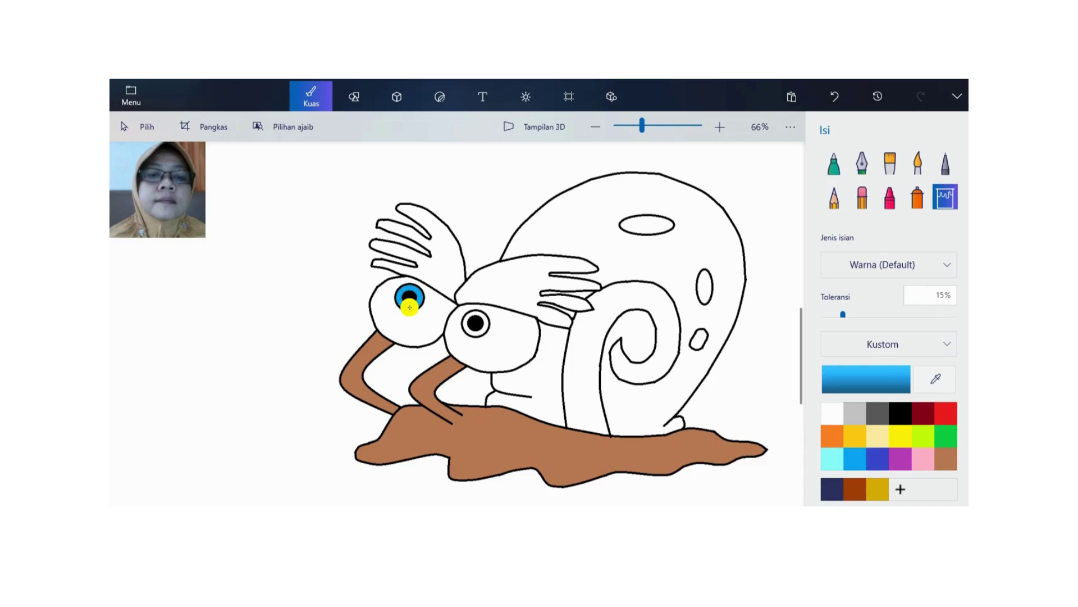
{"action": "left_click", "coordinate": [481, 333]}
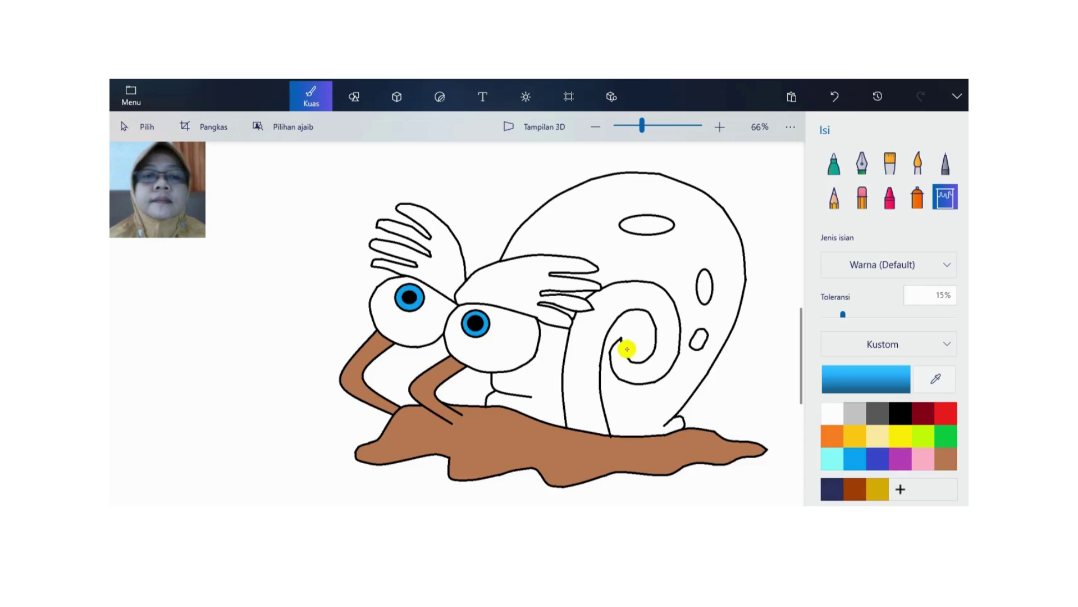
{"action": "left_click", "coordinate": [828, 466]}
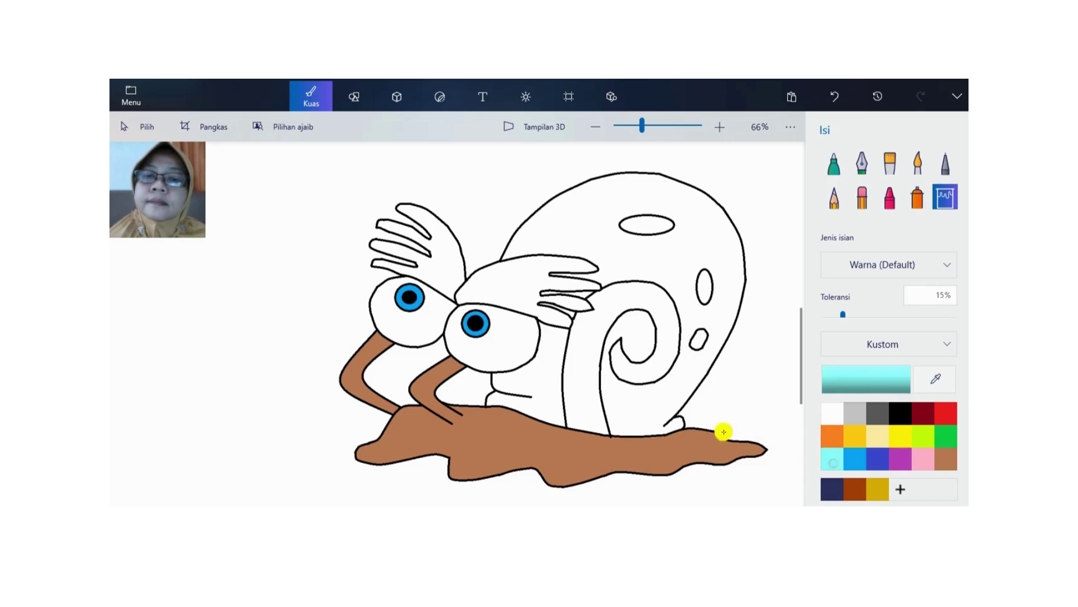
{"action": "left_click", "coordinate": [503, 349]}
{"action": "left_click", "coordinate": [425, 328]}
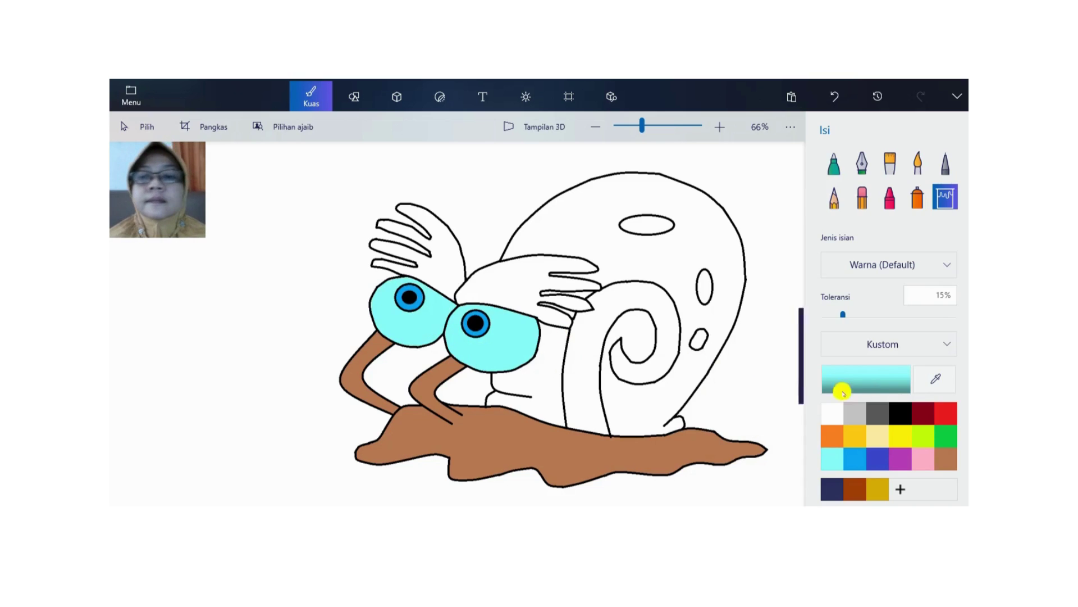
- Fill both of the snail's bushy eyebrows with black
{"action": "left_click", "coordinate": [900, 413]}
{"action": "left_click", "coordinate": [444, 274]}
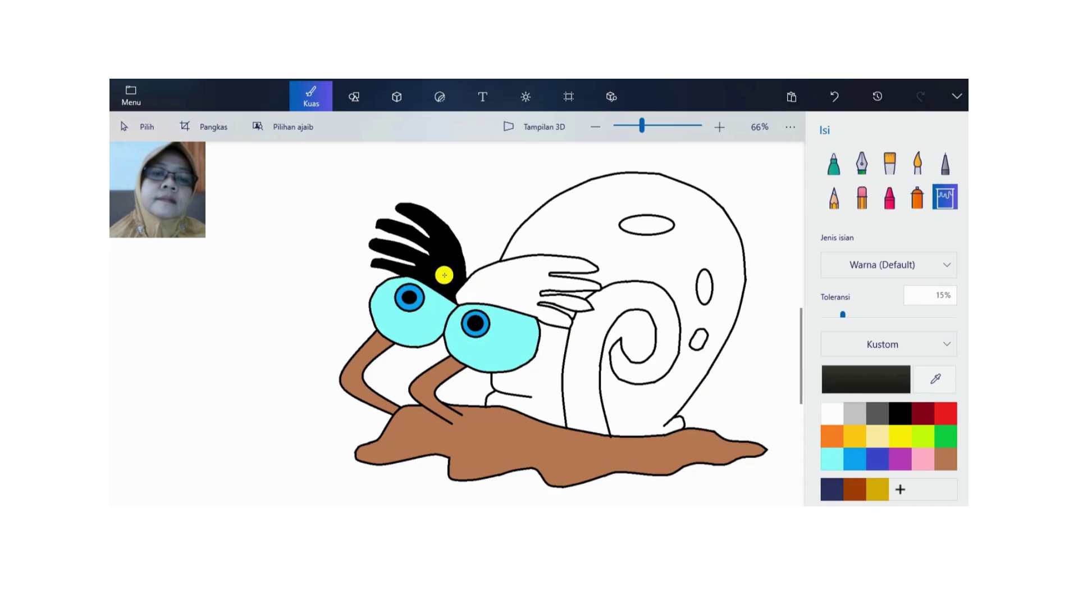
{"action": "left_click", "coordinate": [517, 287]}
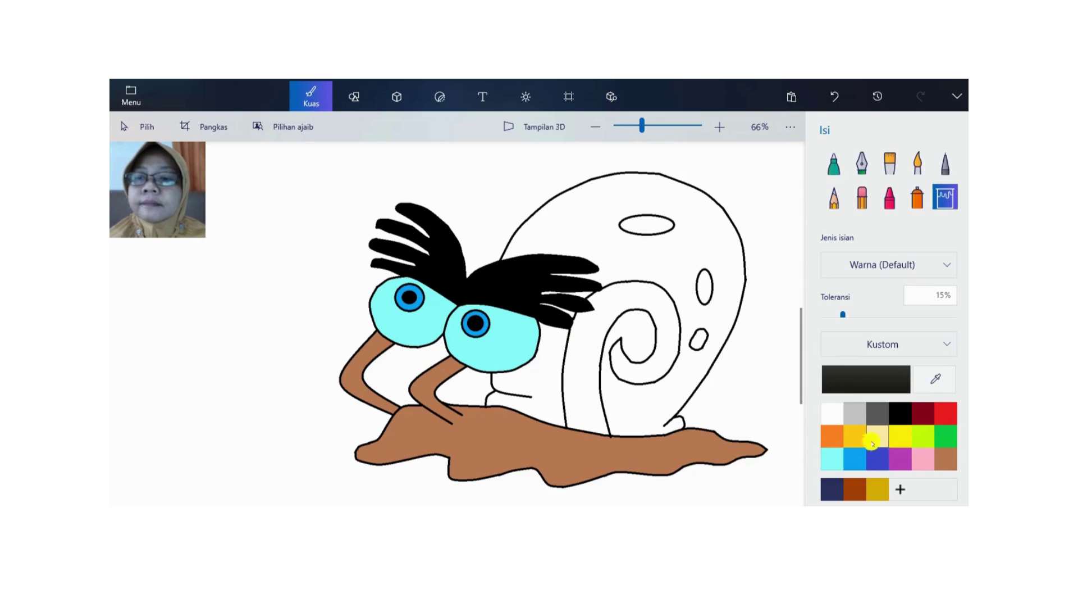
- Set the fill colour to a custom yellowish green with hex value 8dd10e
{"action": "left_click", "coordinate": [944, 439]}
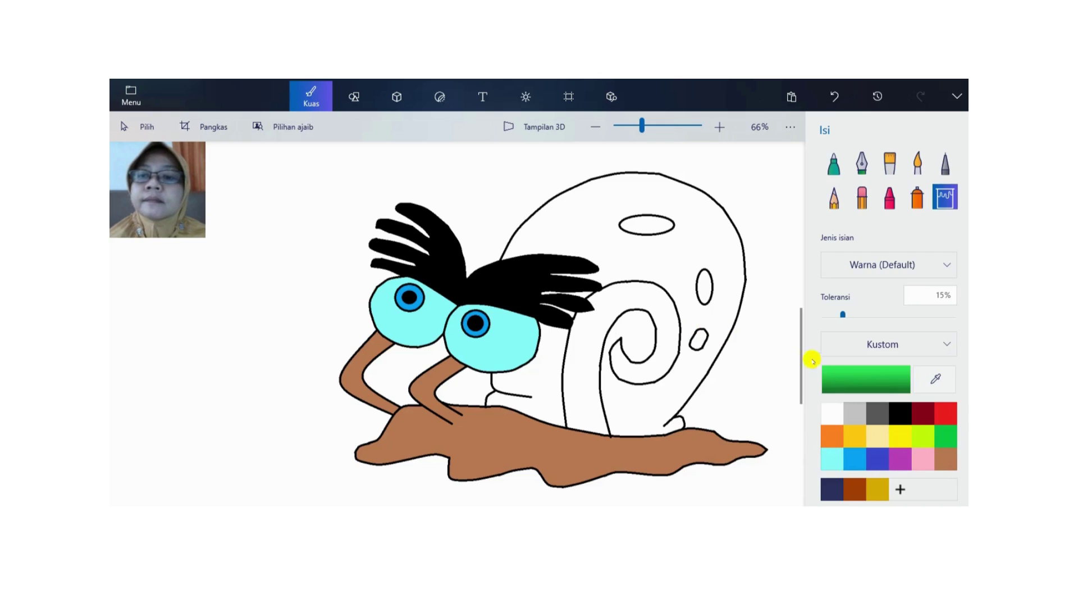
{"action": "left_click", "coordinate": [849, 377]}
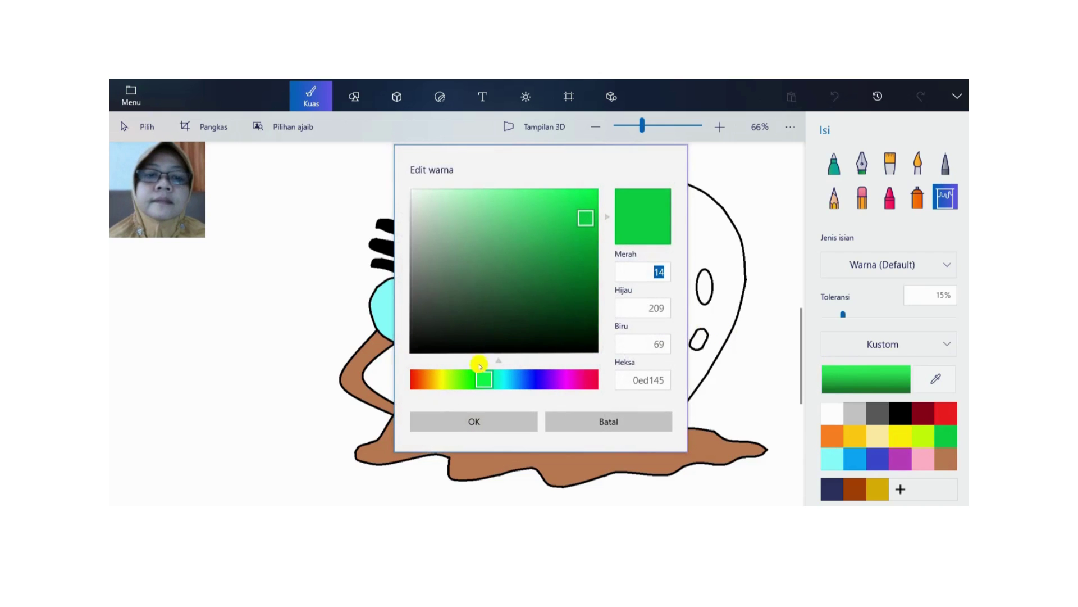
{"action": "left_click", "coordinate": [463, 378]}
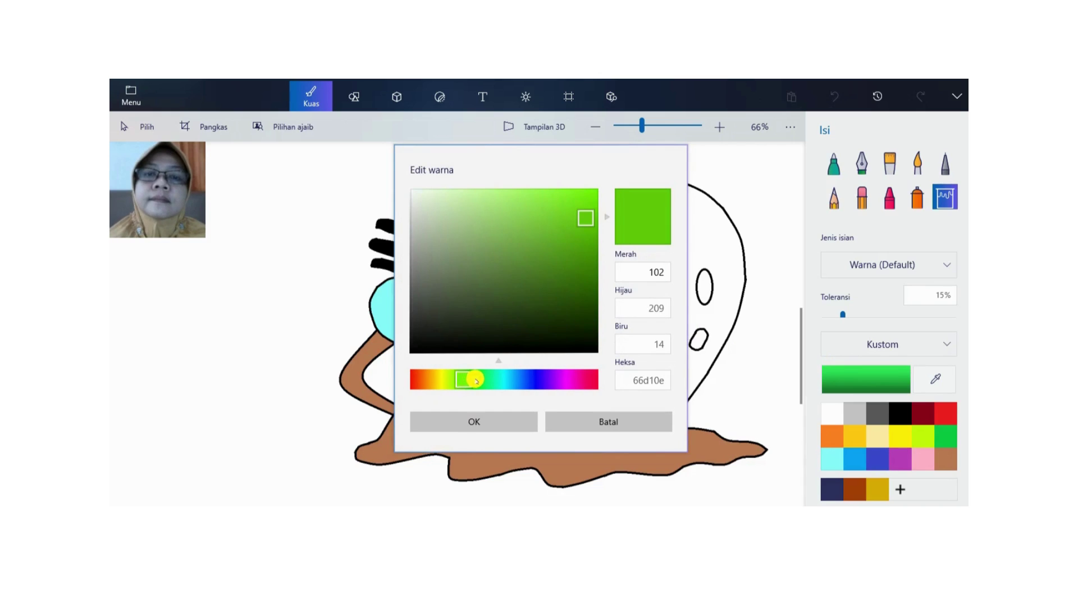
{"action": "left_click", "coordinate": [477, 380]}
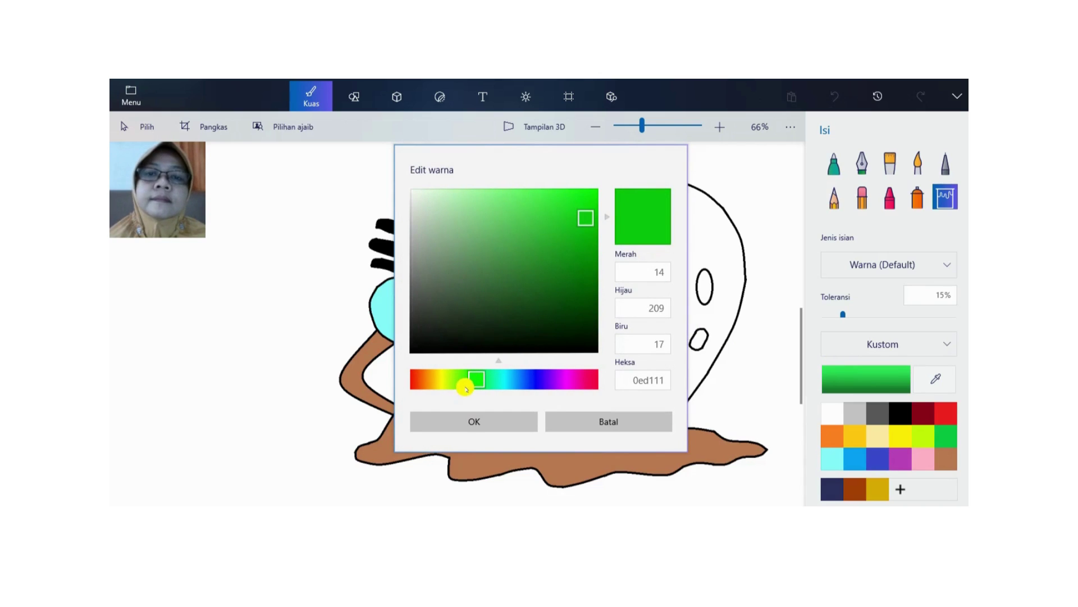
{"action": "left_click", "coordinate": [459, 377]}
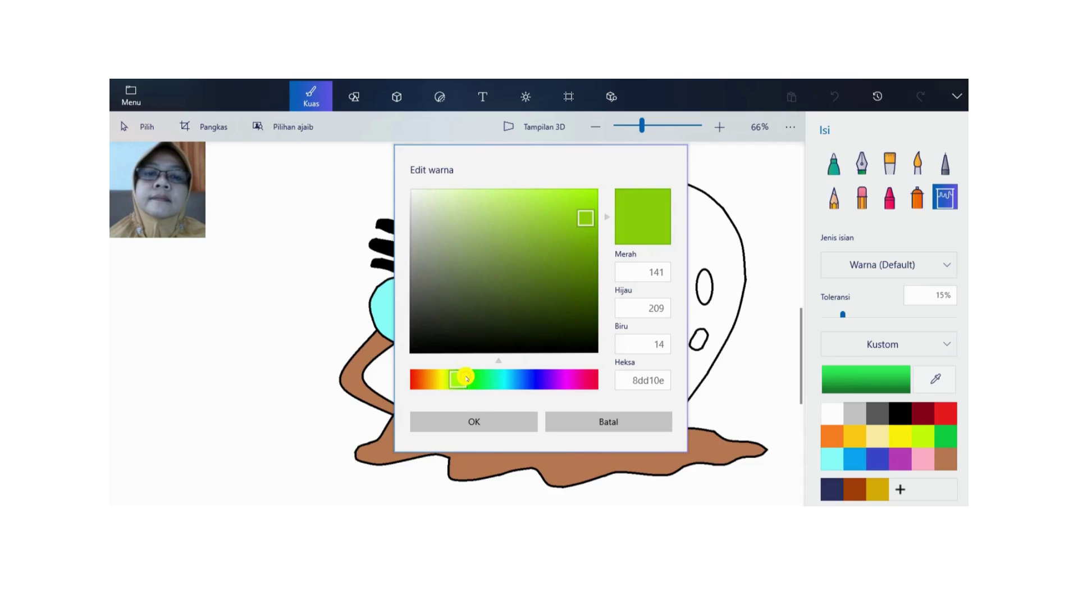
{"action": "left_click", "coordinate": [471, 422]}
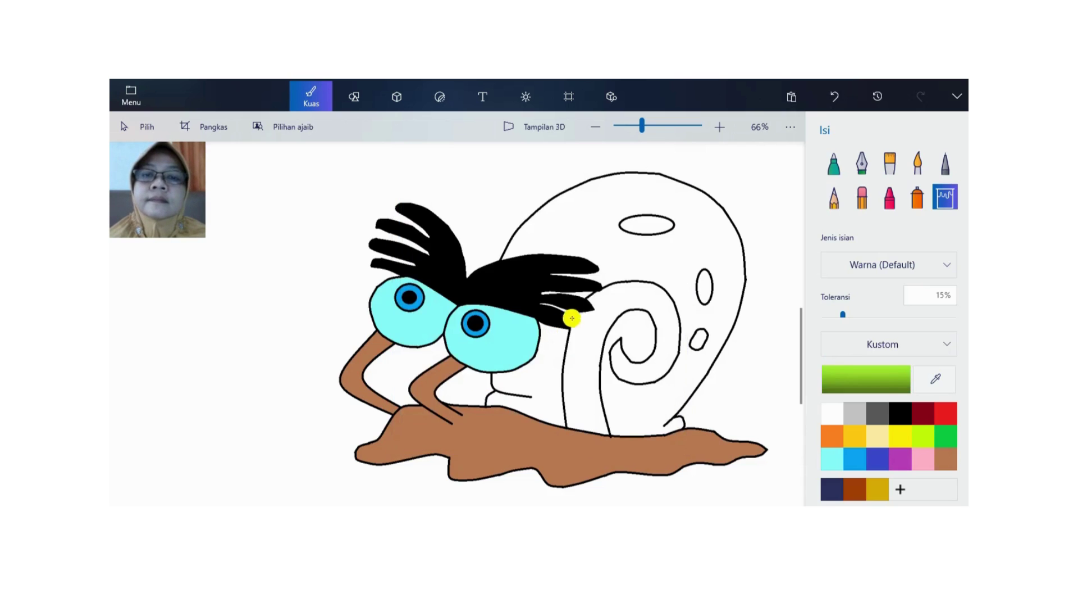
- Fill the main shell area, the shell's front section and the small gap beside the eyebrow with the custom green
{"action": "left_click", "coordinate": [606, 234]}
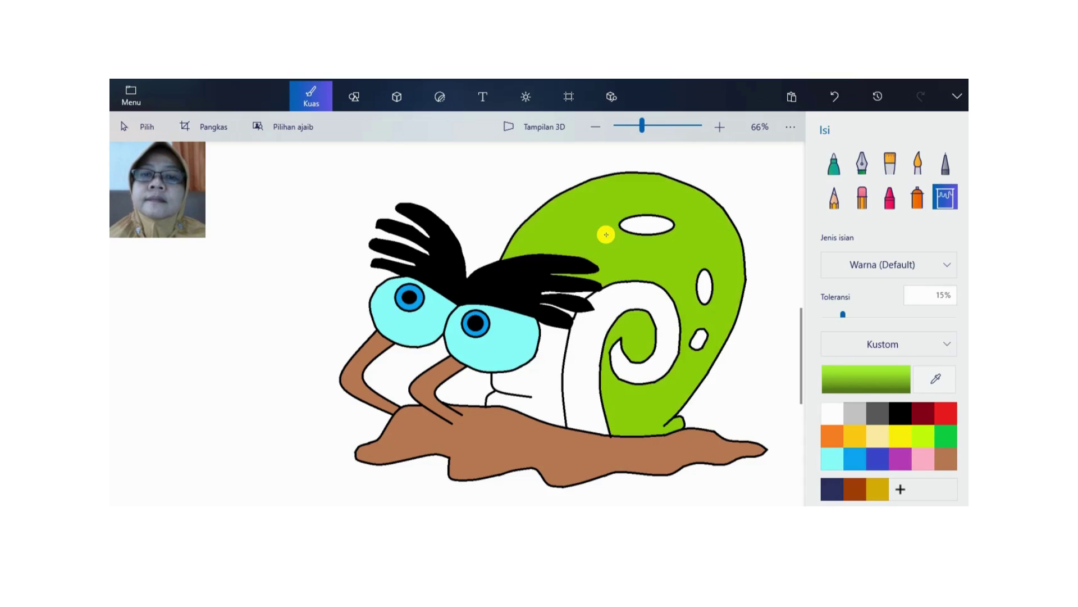
{"action": "left_click", "coordinate": [543, 355]}
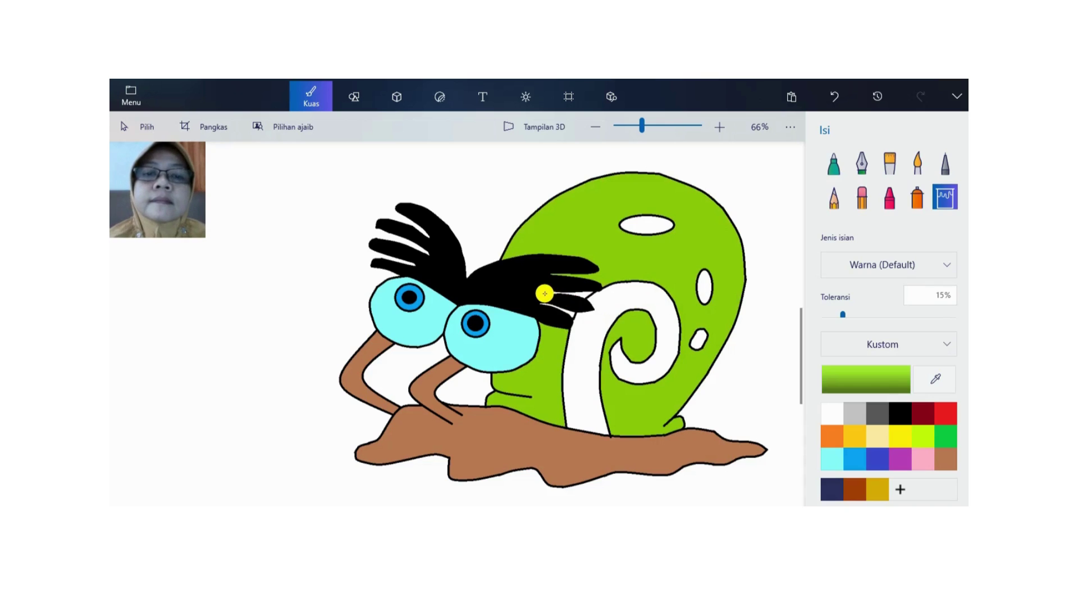
{"action": "left_click", "coordinate": [570, 313]}
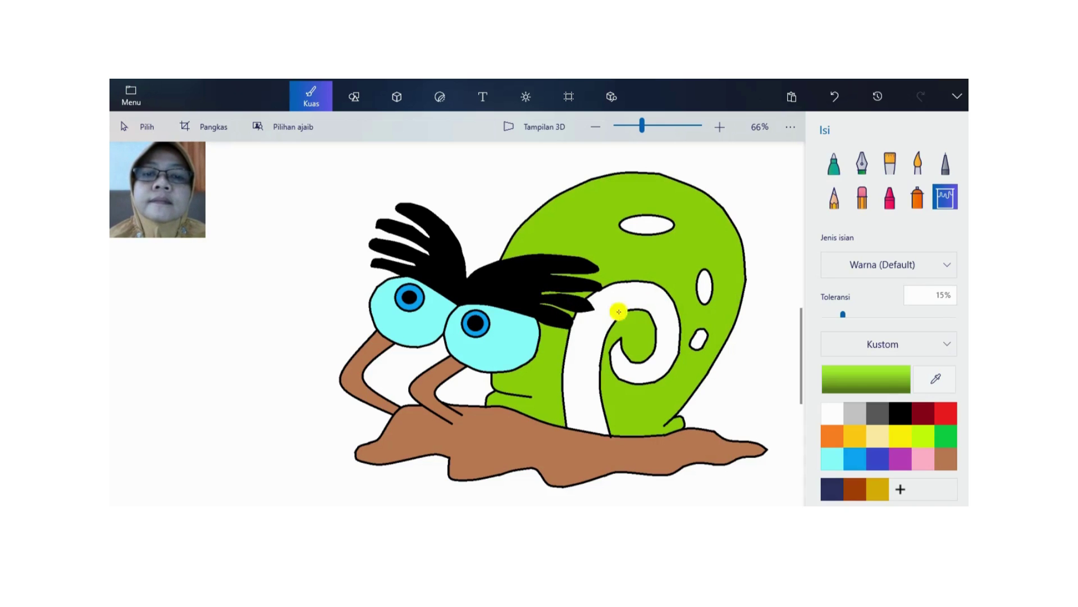
- Fill the three spots on the snail's shell with green and the shell's spiral band with red
{"action": "left_click", "coordinate": [948, 437]}
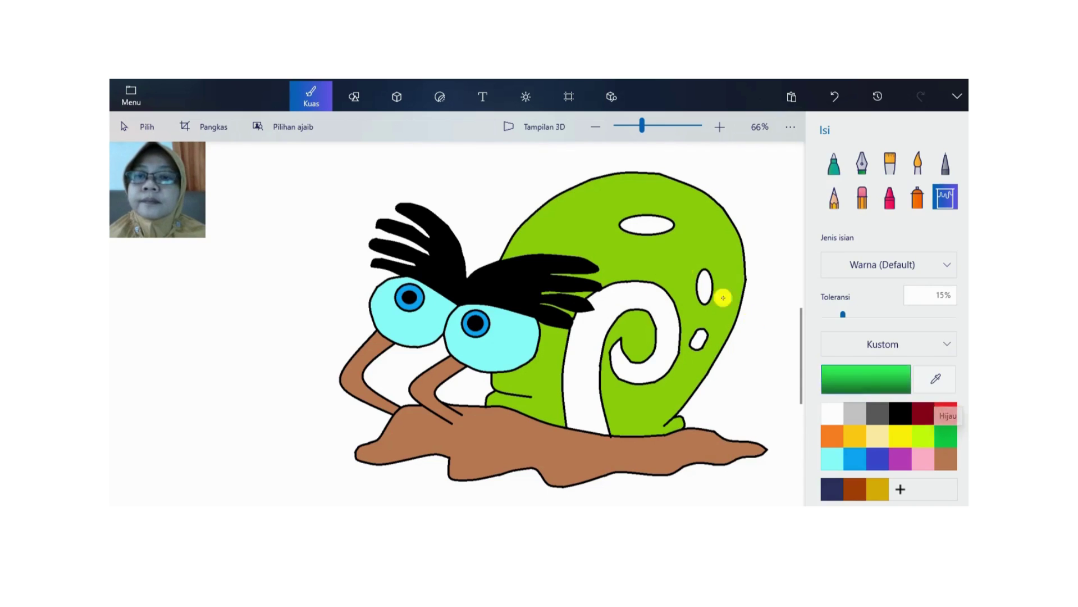
{"action": "left_click", "coordinate": [637, 227]}
{"action": "left_click", "coordinate": [705, 287]}
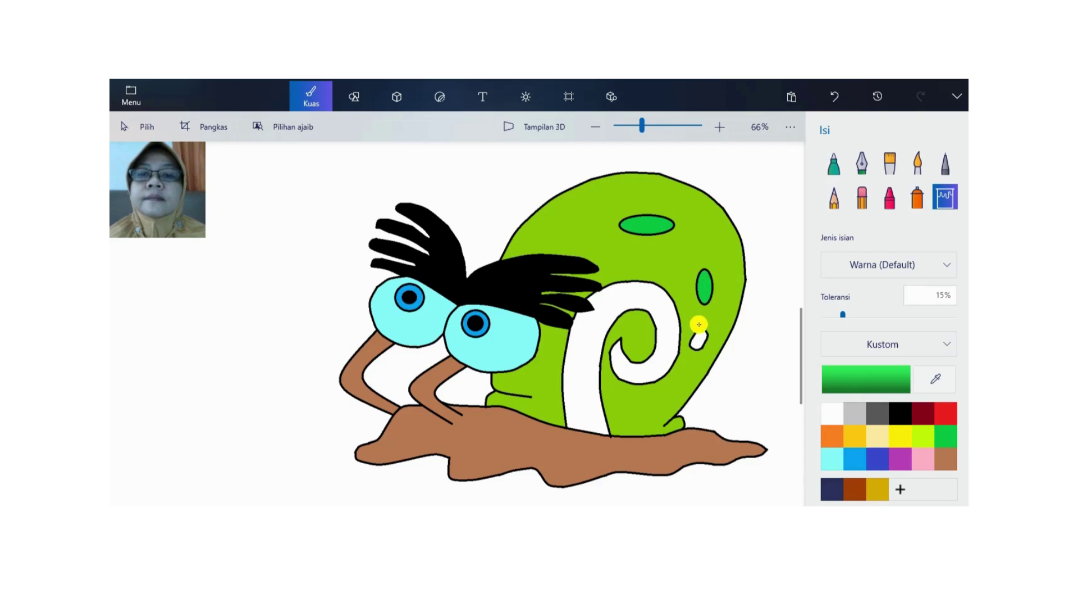
{"action": "left_click", "coordinate": [699, 339]}
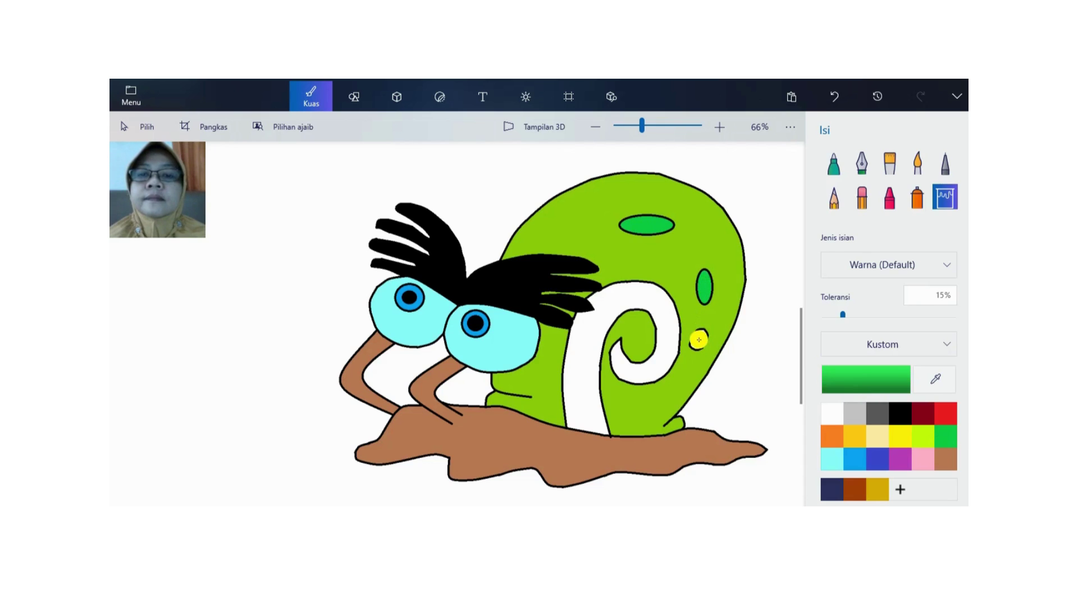
{"action": "left_click", "coordinate": [945, 414]}
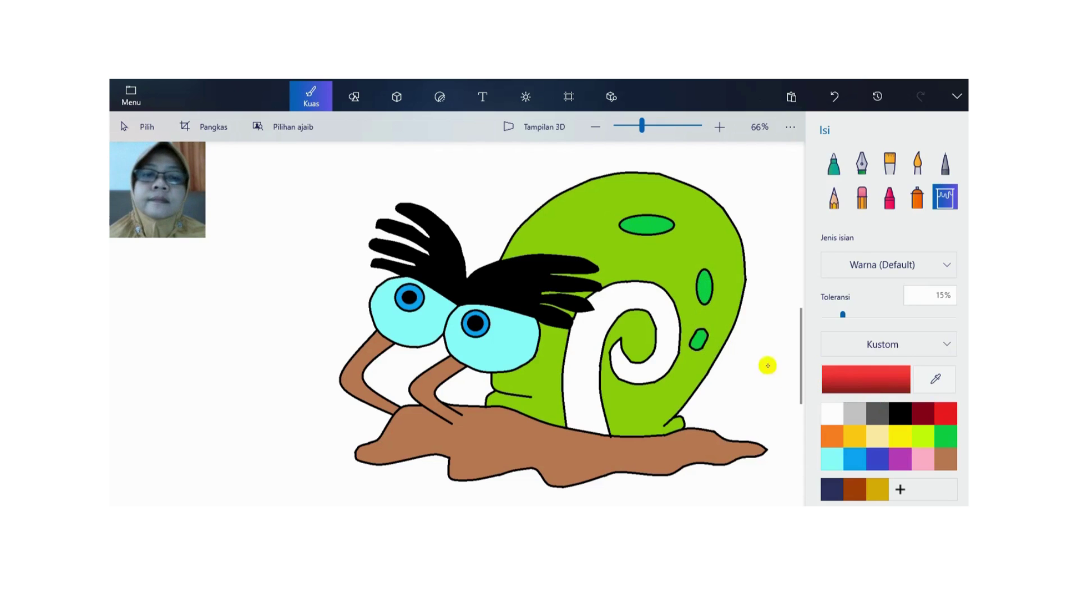
{"action": "left_click", "coordinate": [658, 303]}
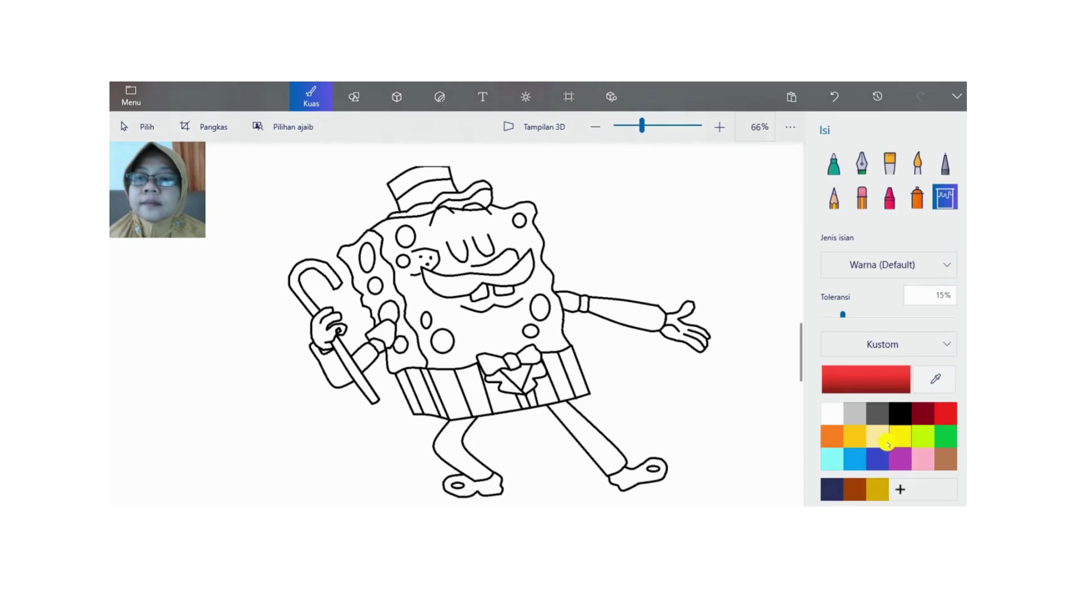
- Fill SpongeBob's two hands, the front and the side of his body with yellow, and his open mouth with black
{"action": "left_click", "coordinate": [899, 439]}
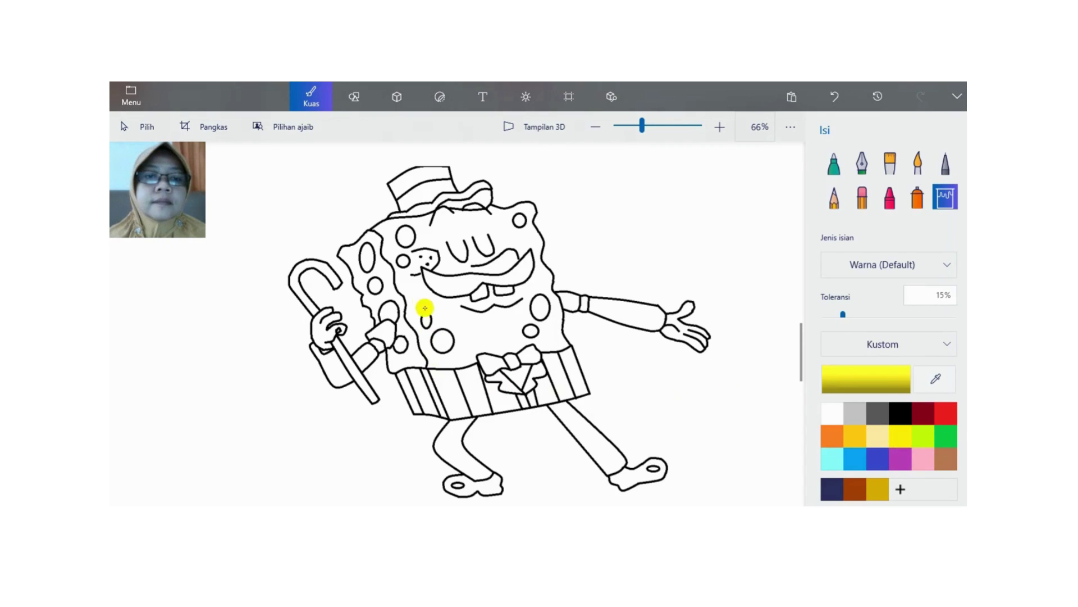
{"action": "left_click", "coordinate": [322, 331]}
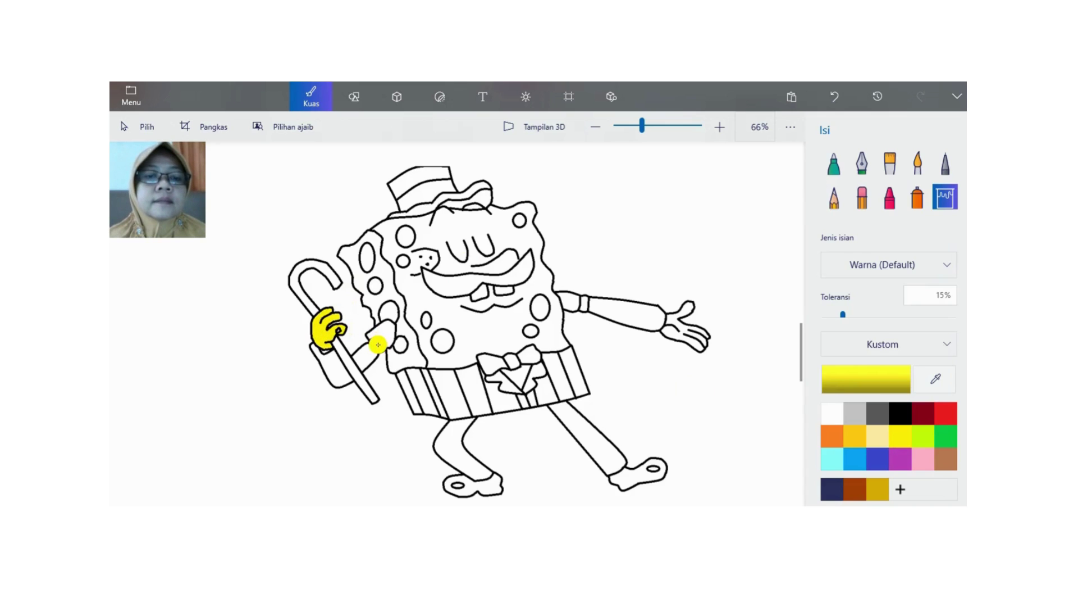
{"action": "left_click", "coordinate": [676, 322]}
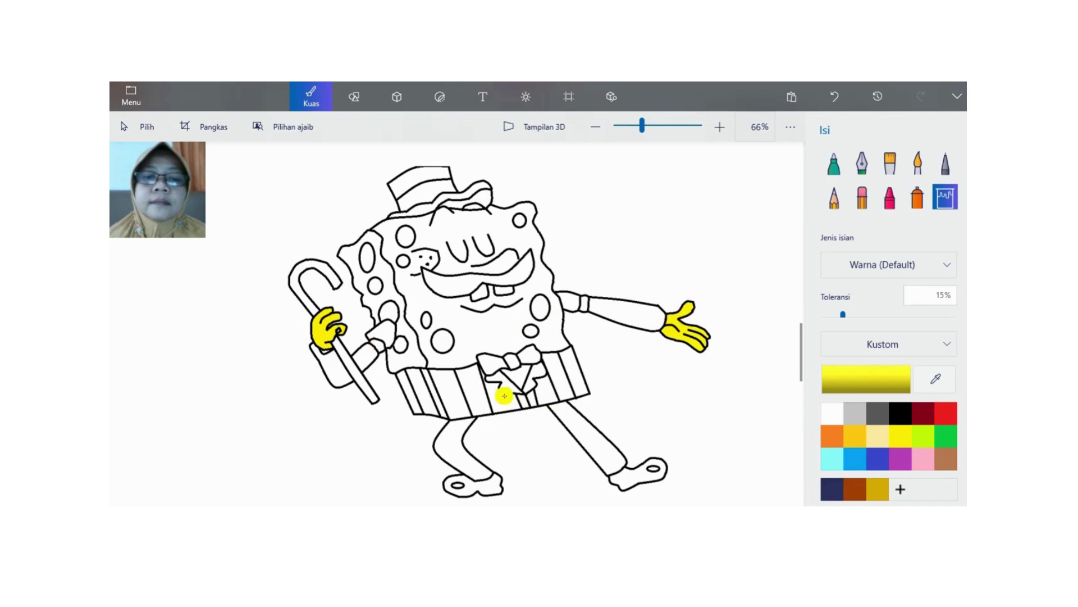
{"action": "left_click", "coordinate": [442, 227]}
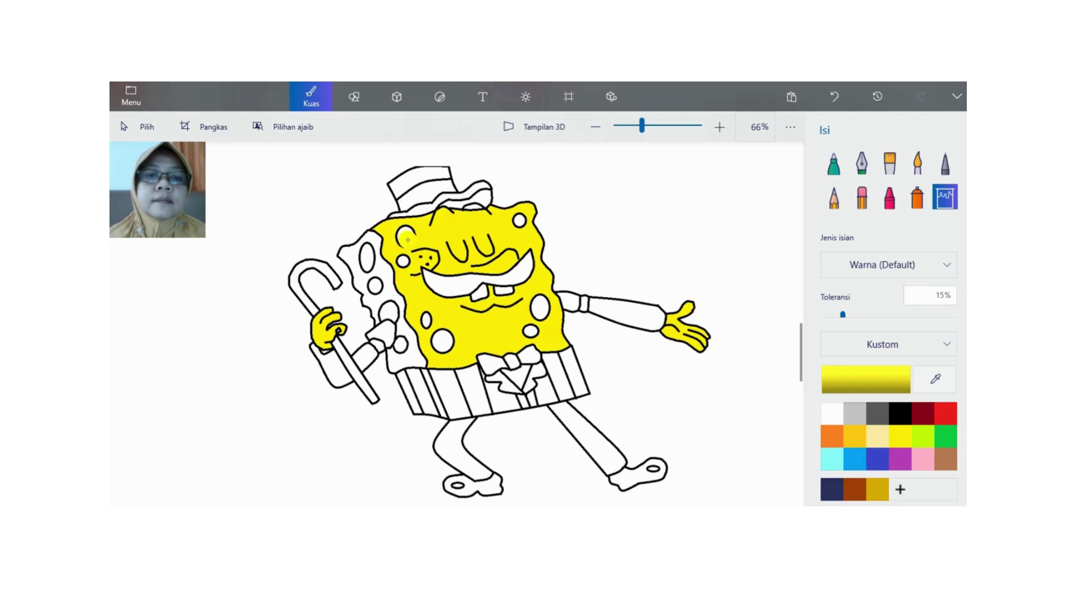
{"action": "left_click", "coordinate": [373, 236]}
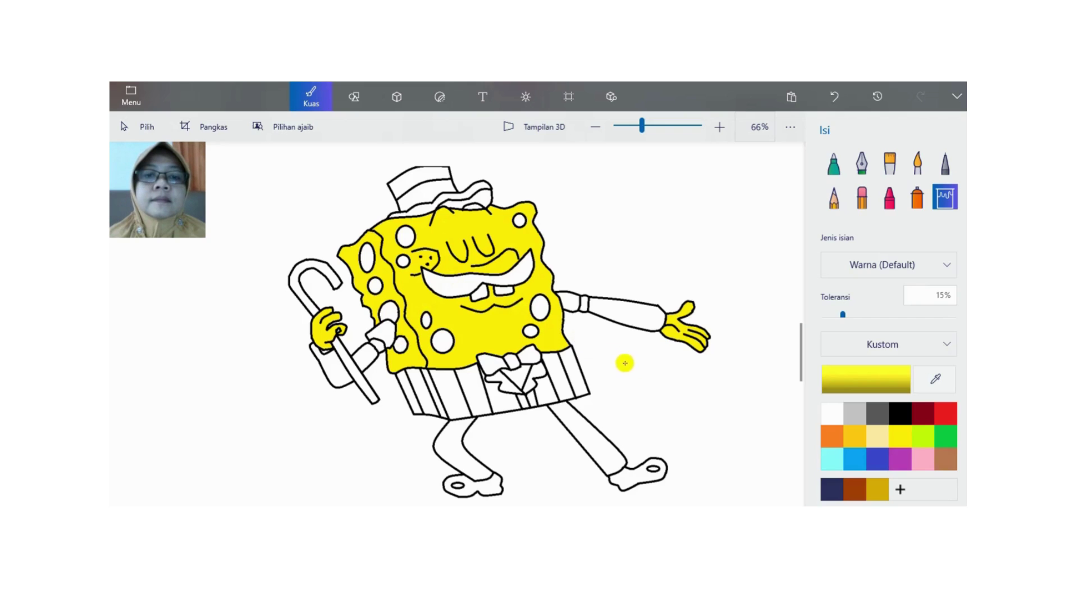
{"action": "left_click", "coordinate": [897, 415]}
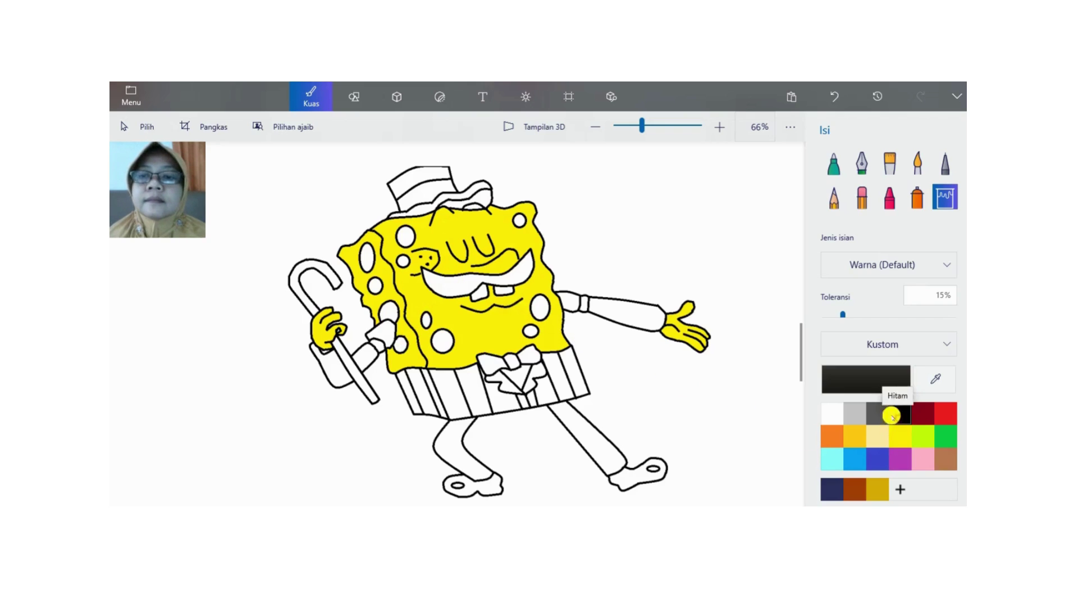
{"action": "left_click", "coordinate": [514, 279]}
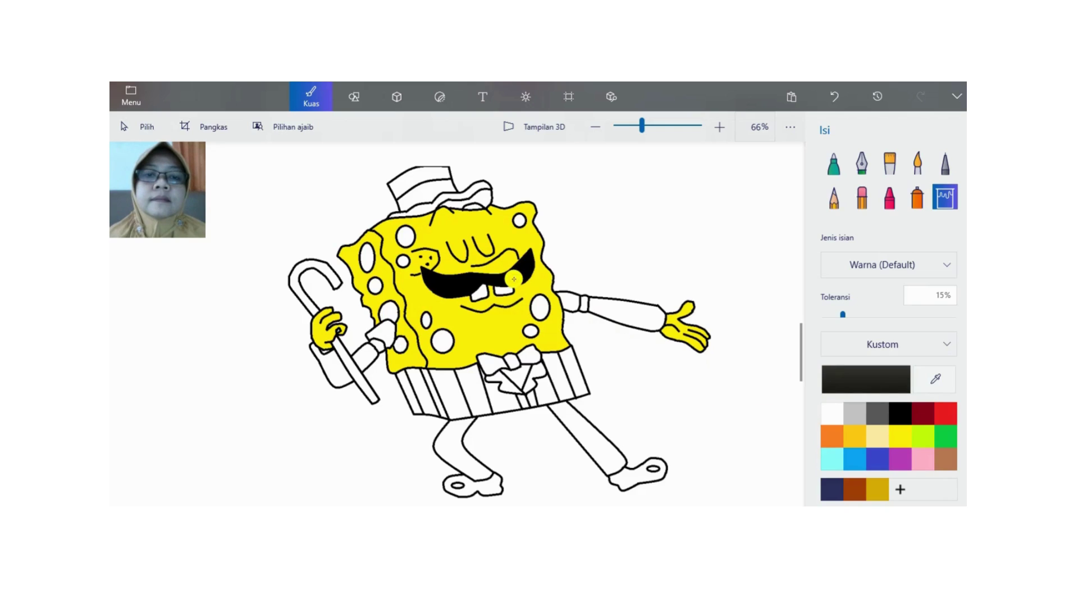
- Fill all the white round spots on the front and side of SpongeBob's body with green
{"action": "left_click", "coordinate": [948, 435]}
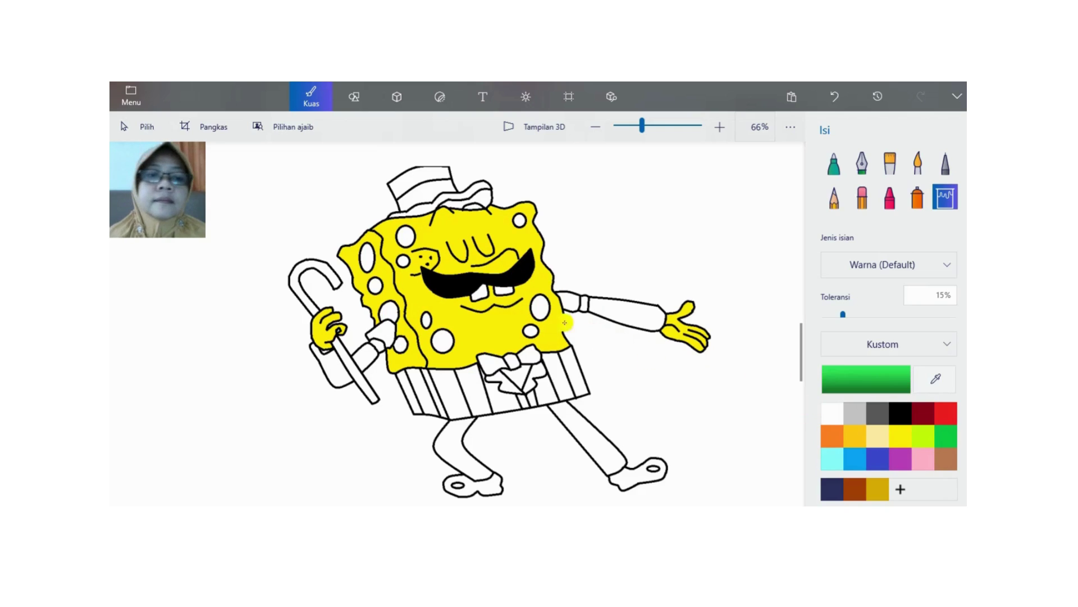
{"action": "left_click", "coordinate": [368, 256]}
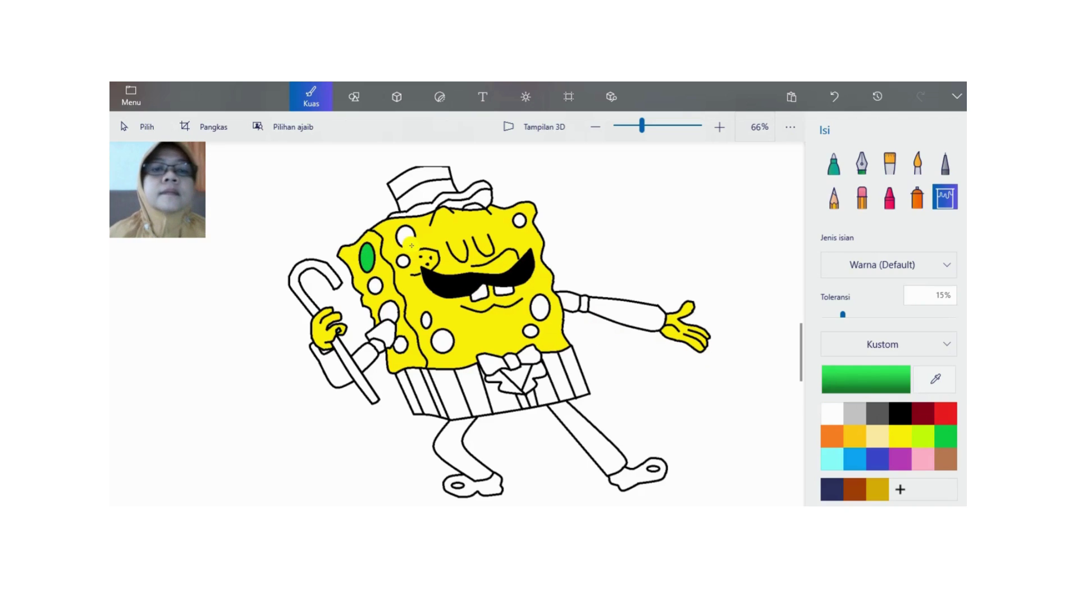
{"action": "left_click", "coordinate": [405, 237]}
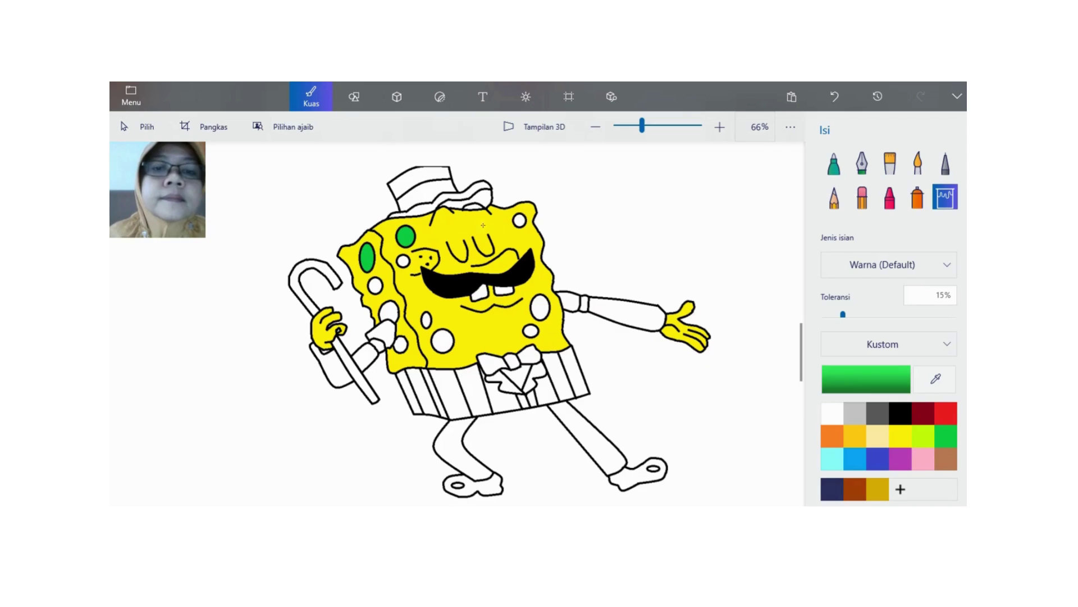
{"action": "left_click", "coordinate": [521, 221]}
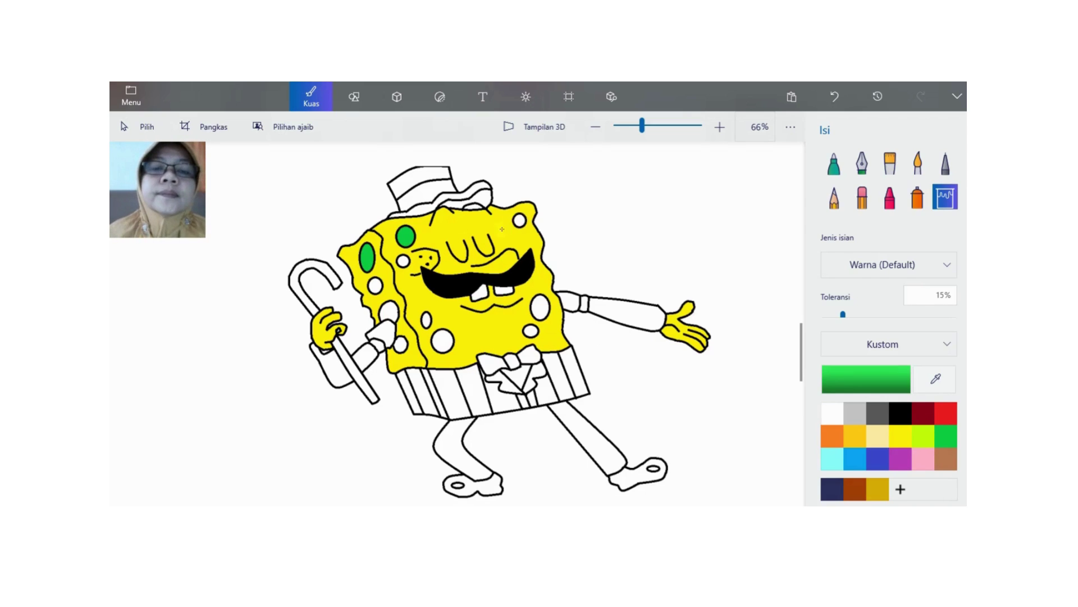
{"action": "left_click", "coordinate": [376, 286]}
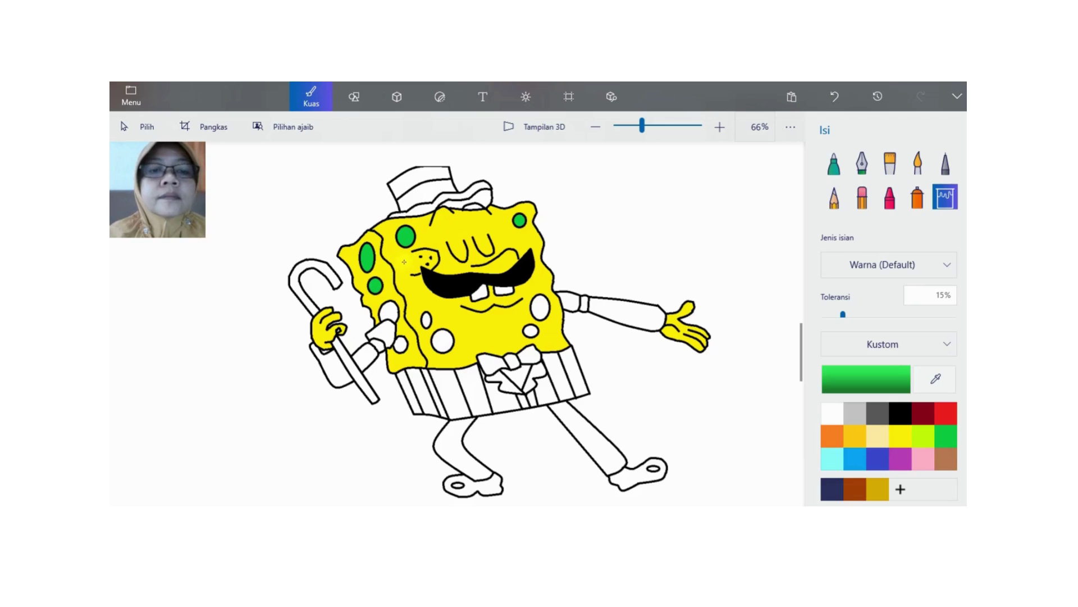
{"action": "left_click", "coordinate": [404, 265]}
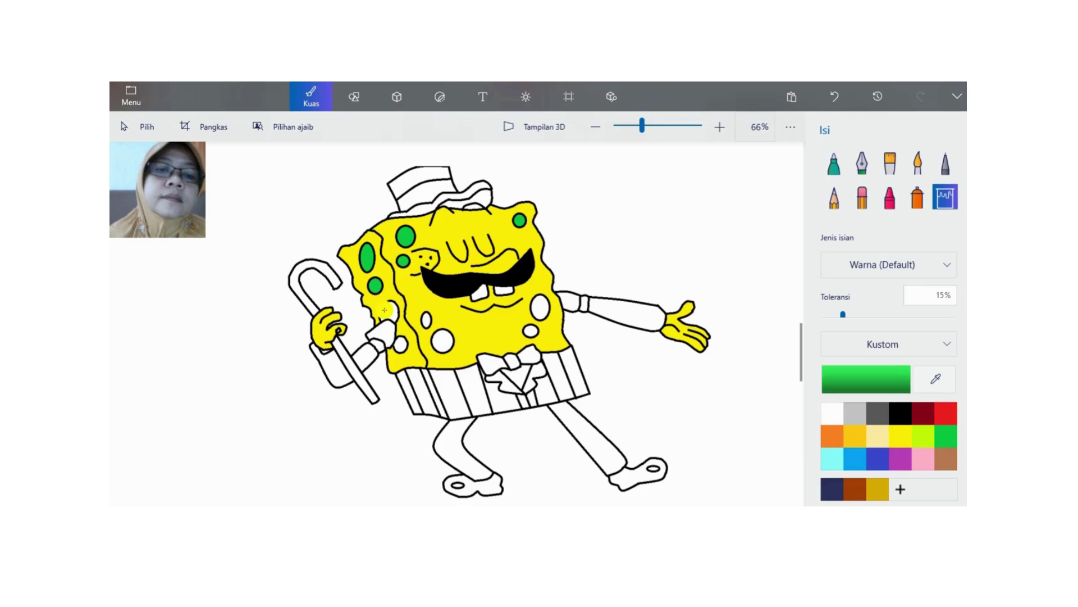
{"action": "left_click", "coordinate": [385, 310]}
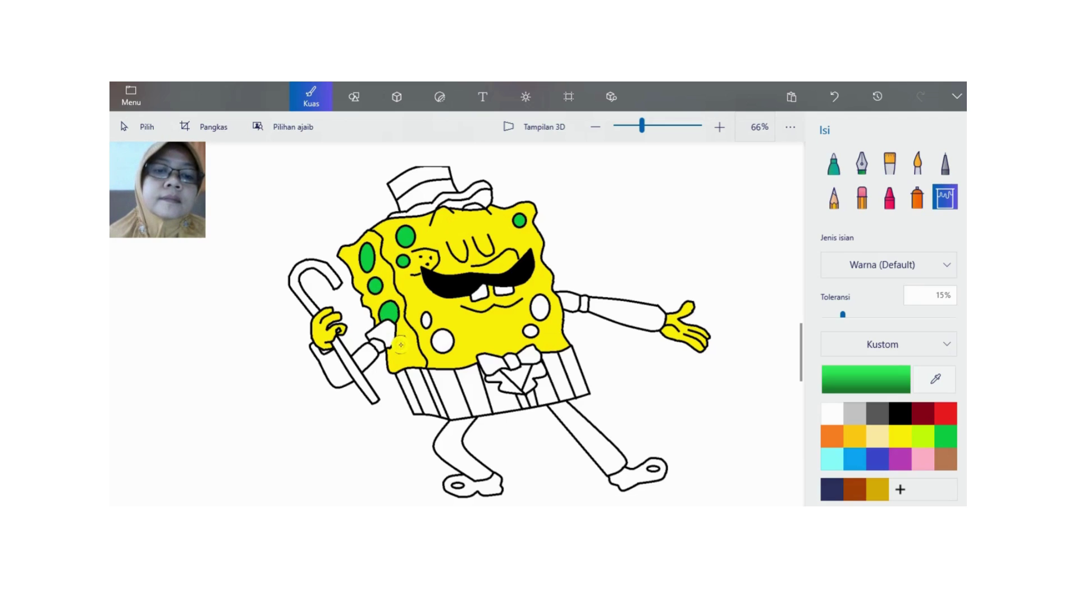
{"action": "left_click", "coordinate": [401, 345]}
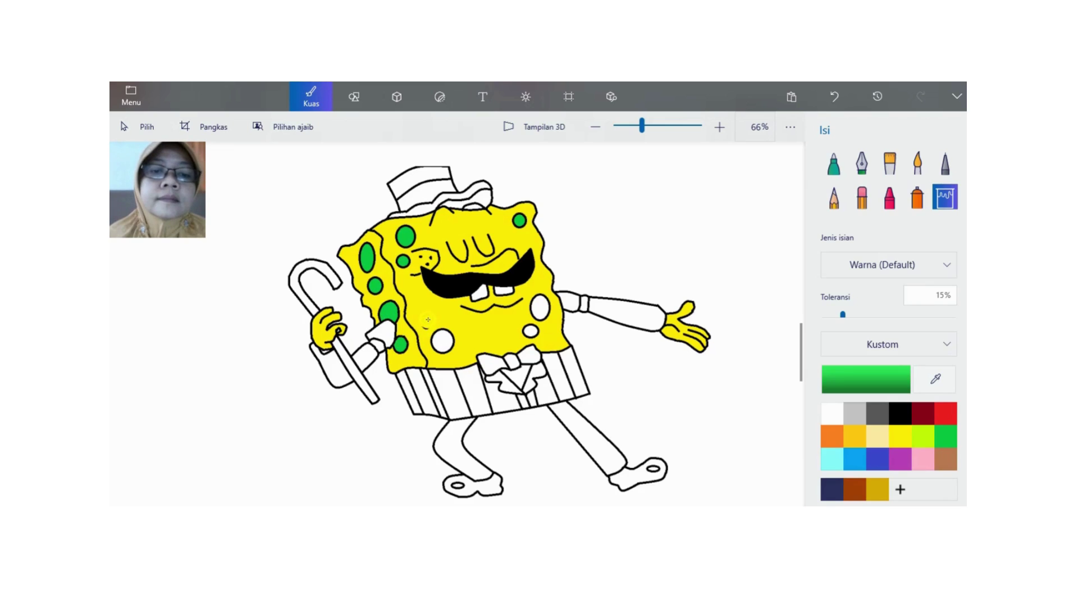
{"action": "left_click", "coordinate": [427, 320]}
{"action": "left_click", "coordinate": [443, 339]}
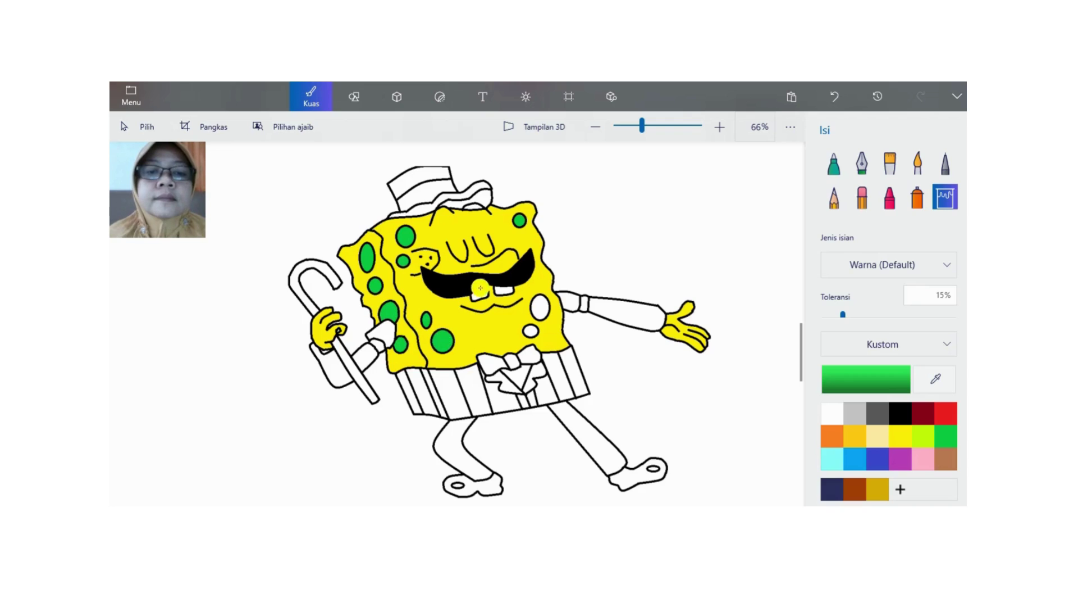
{"action": "left_click", "coordinate": [534, 307]}
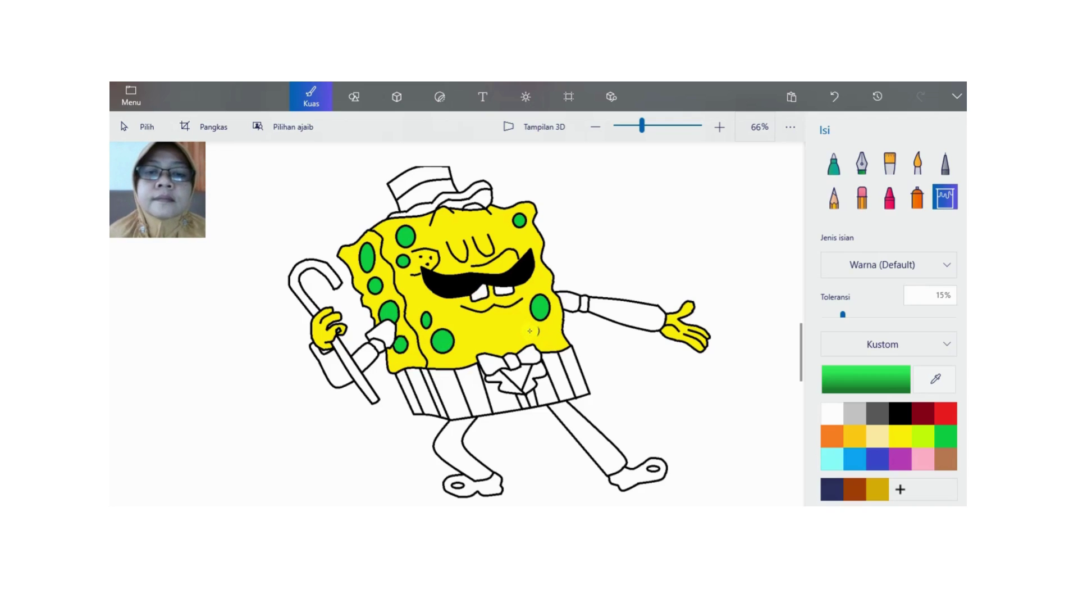
{"action": "left_click", "coordinate": [529, 331]}
- Fill both of SpongeBob's shoes with black
{"action": "left_click", "coordinate": [900, 413]}
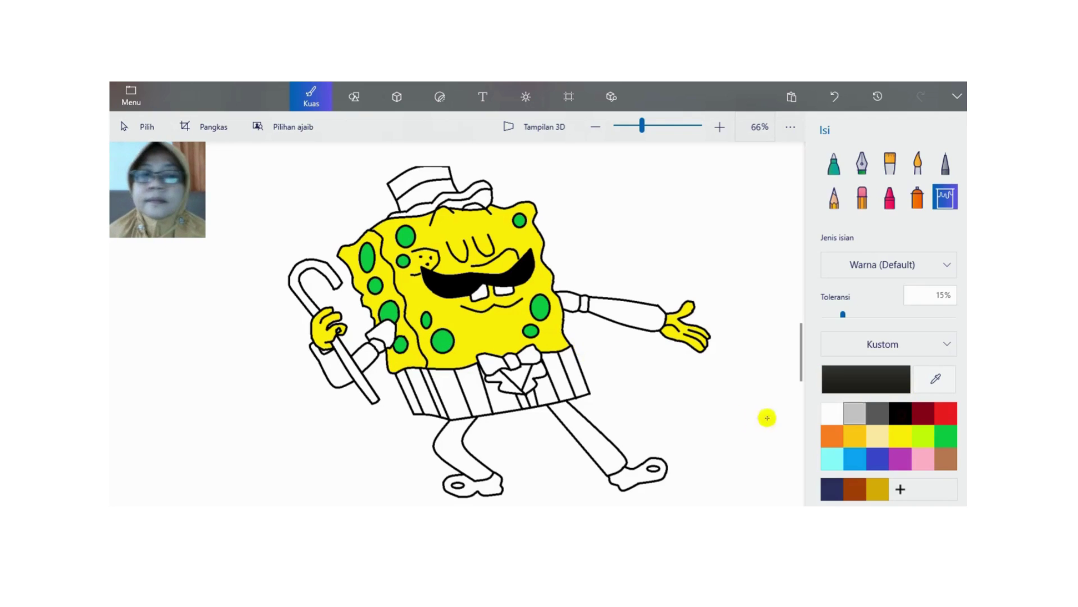
{"action": "left_click", "coordinate": [622, 476]}
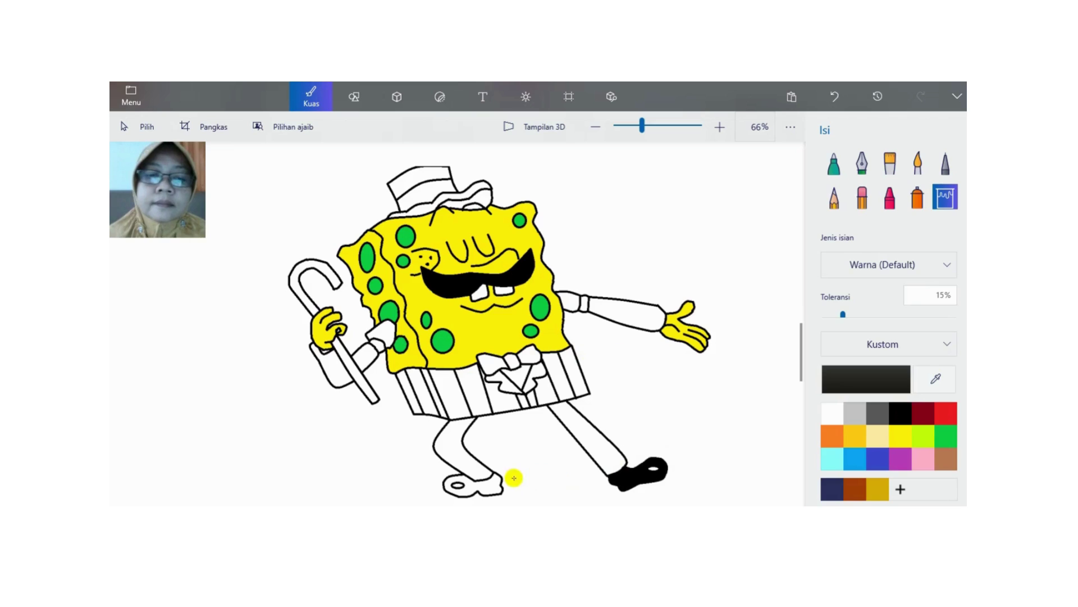
{"action": "left_click", "coordinate": [493, 480]}
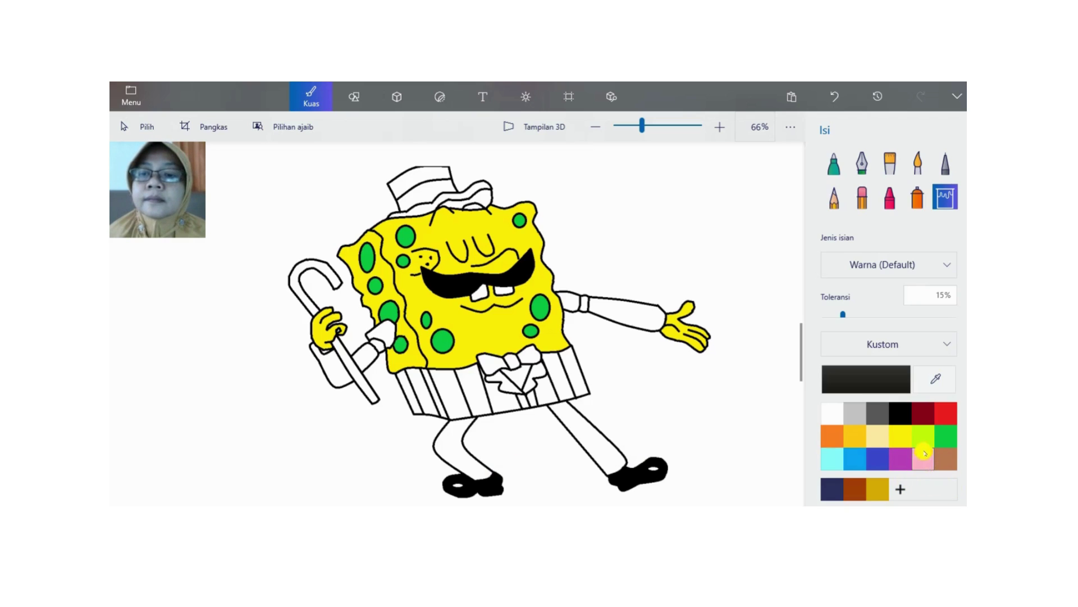
- Set the fill colour to a custom bright red with hex value f10808
{"action": "left_click", "coordinate": [944, 413]}
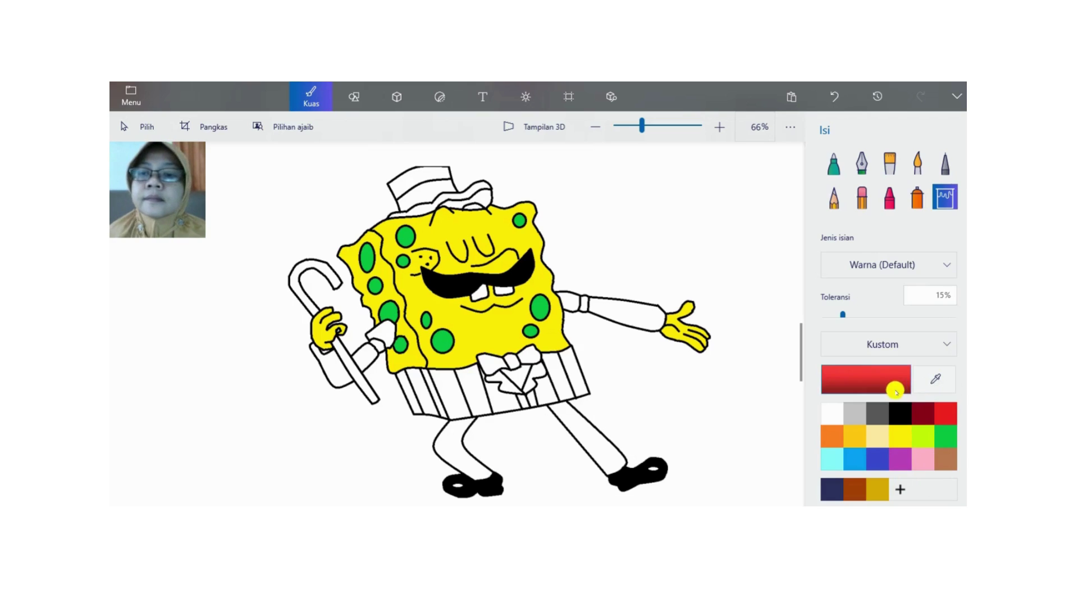
{"action": "left_click", "coordinate": [857, 386]}
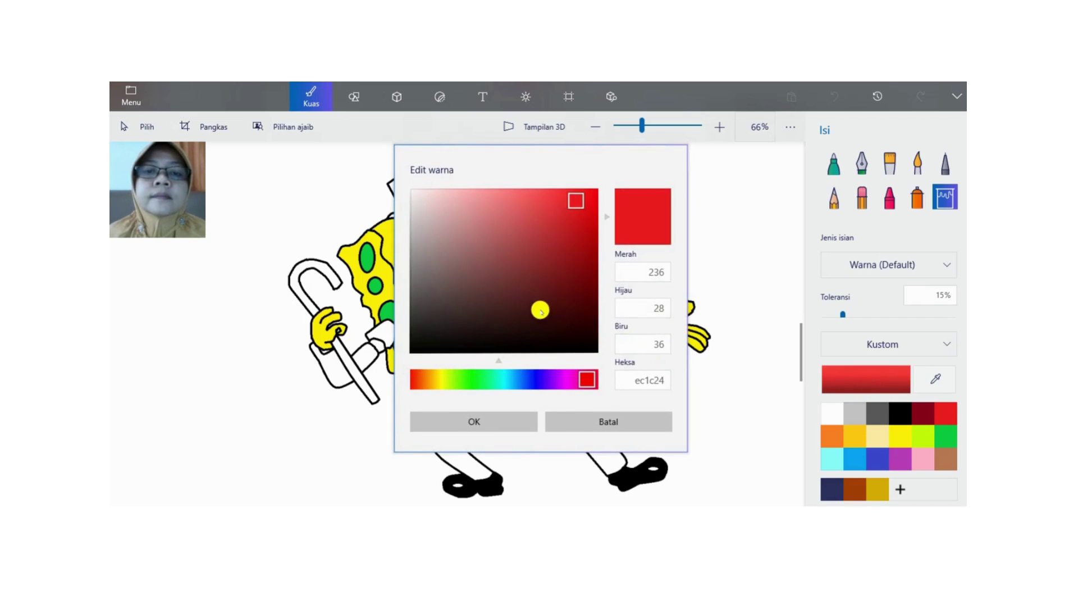
{"action": "left_click", "coordinate": [414, 380]}
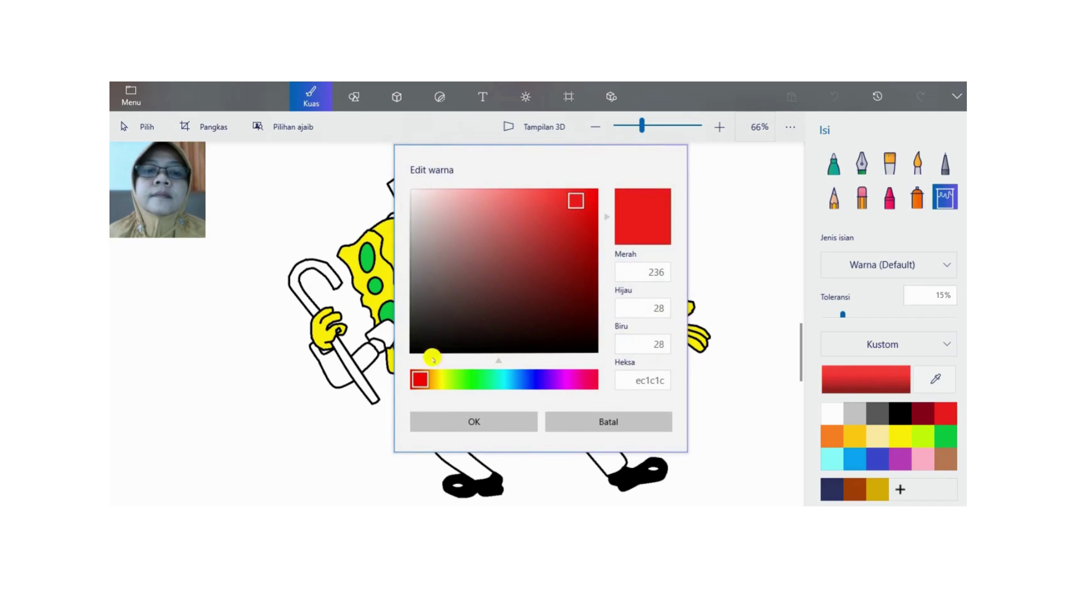
{"action": "mouse_move", "coordinate": [573, 199]}
{"action": "left_mouse_down"}
{"action": "mouse_move", "coordinate": [580, 229]}
{"action": "mouse_move", "coordinate": [573, 199]}
{"action": "mouse_move", "coordinate": [564, 281]}
{"action": "mouse_move", "coordinate": [583, 296]}
{"action": "mouse_move", "coordinate": [573, 204]}
{"action": "mouse_move", "coordinate": [591, 197]}
{"action": "left_mouse_up"}
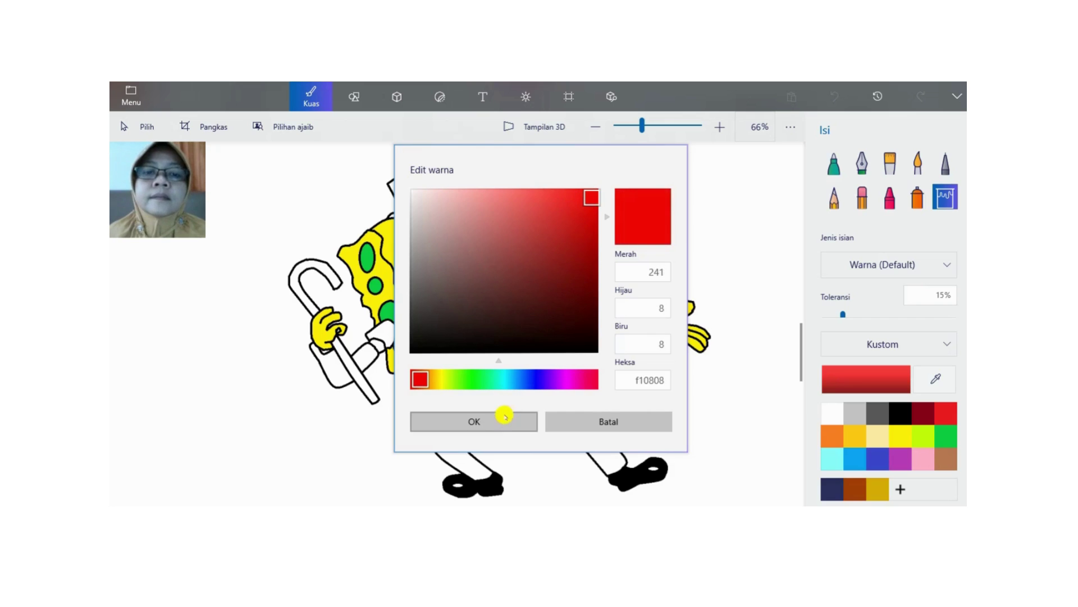
{"action": "left_click", "coordinate": [507, 418]}
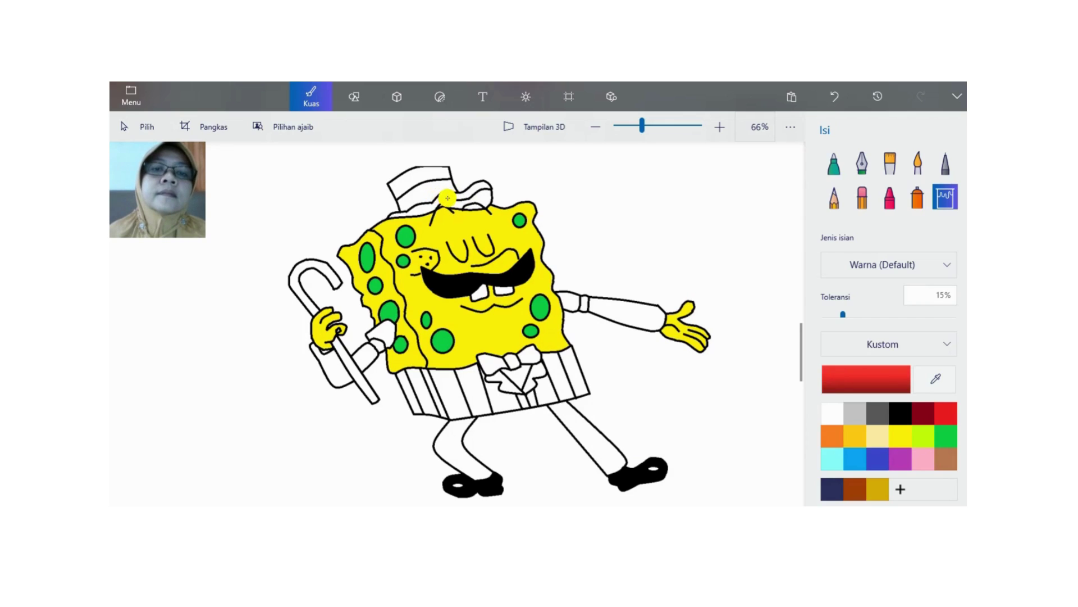
- Fill the hat's upper band and wavy brim and the alternate stripes of SpongeBob's trousers with the custom red
{"action": "left_click", "coordinate": [448, 198]}
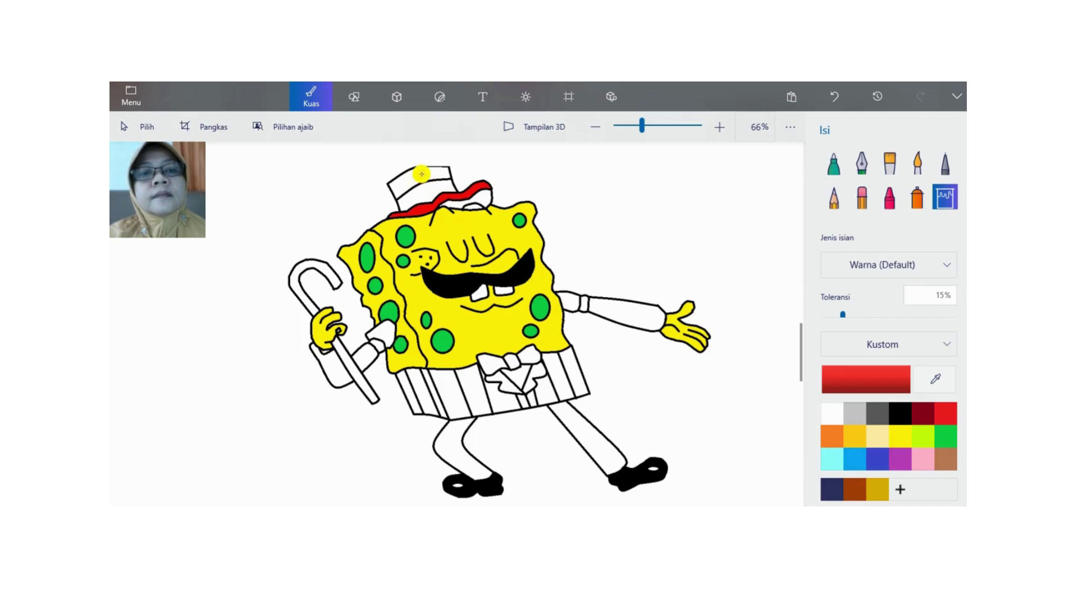
{"action": "left_click", "coordinate": [422, 174]}
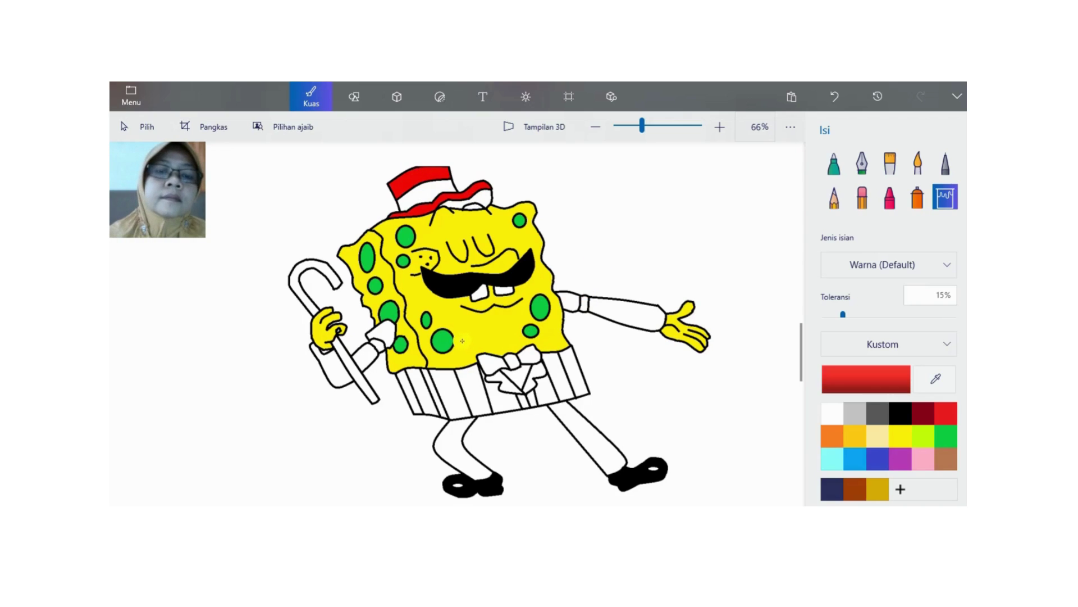
{"action": "left_click", "coordinate": [407, 387]}
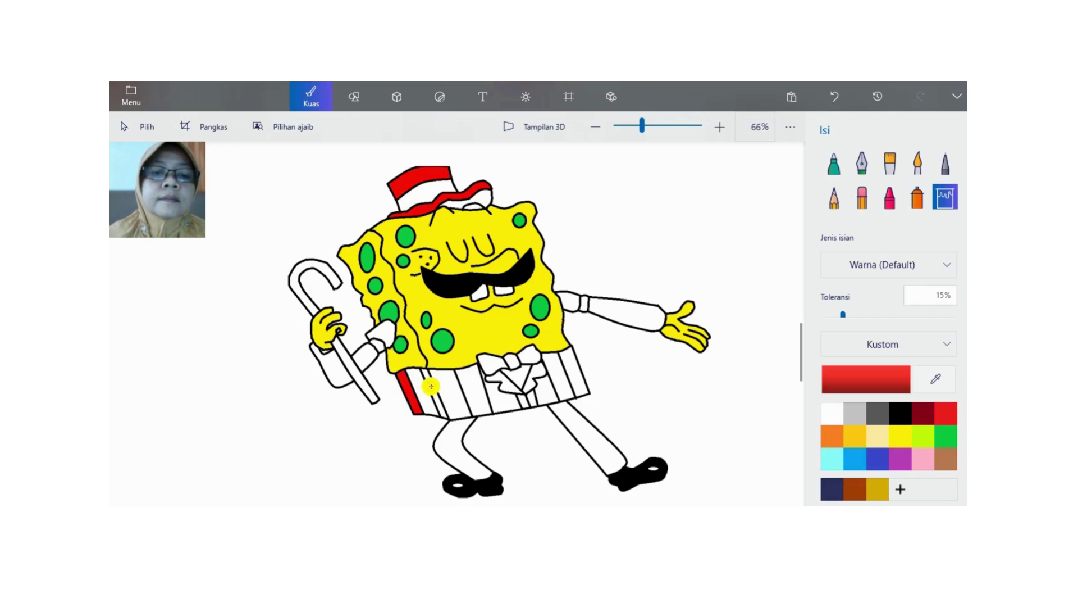
{"action": "left_click", "coordinate": [431, 387]}
{"action": "left_click", "coordinate": [475, 383]}
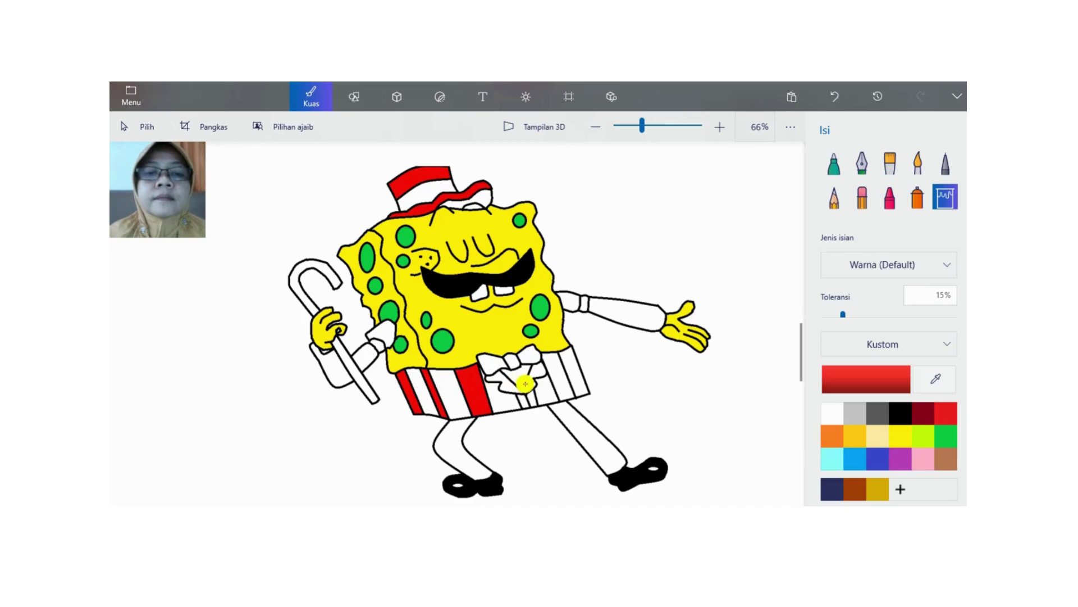
{"action": "left_click", "coordinate": [559, 383]}
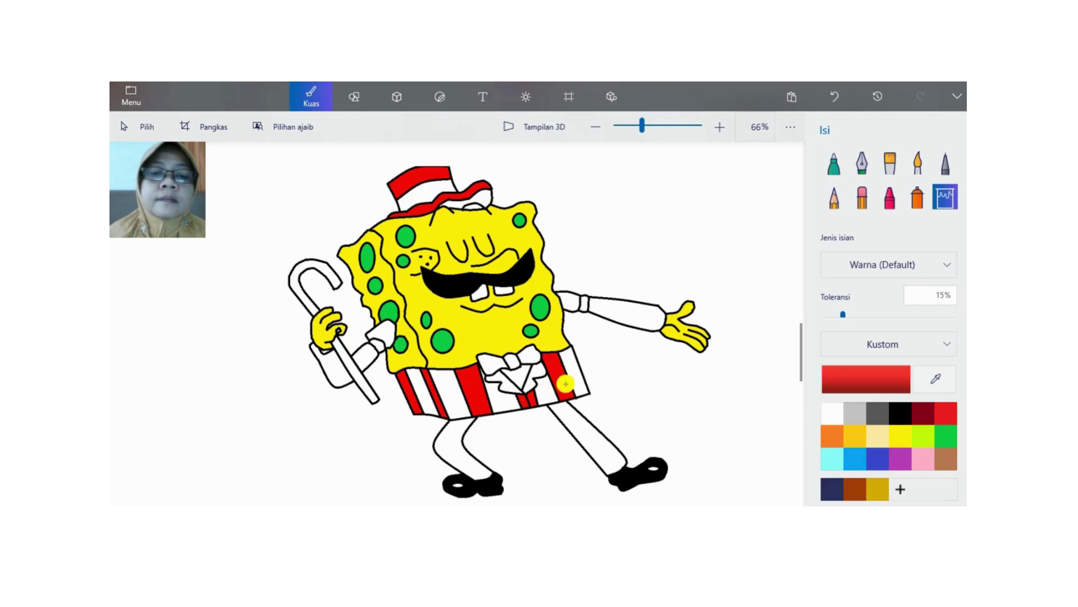
- Fill both of SpongeBob's legs and the sleeve sections of both arms with the custom red, leaving the narrow arm bands white
{"action": "left_click", "coordinate": [449, 429]}
{"action": "left_click", "coordinate": [573, 424]}
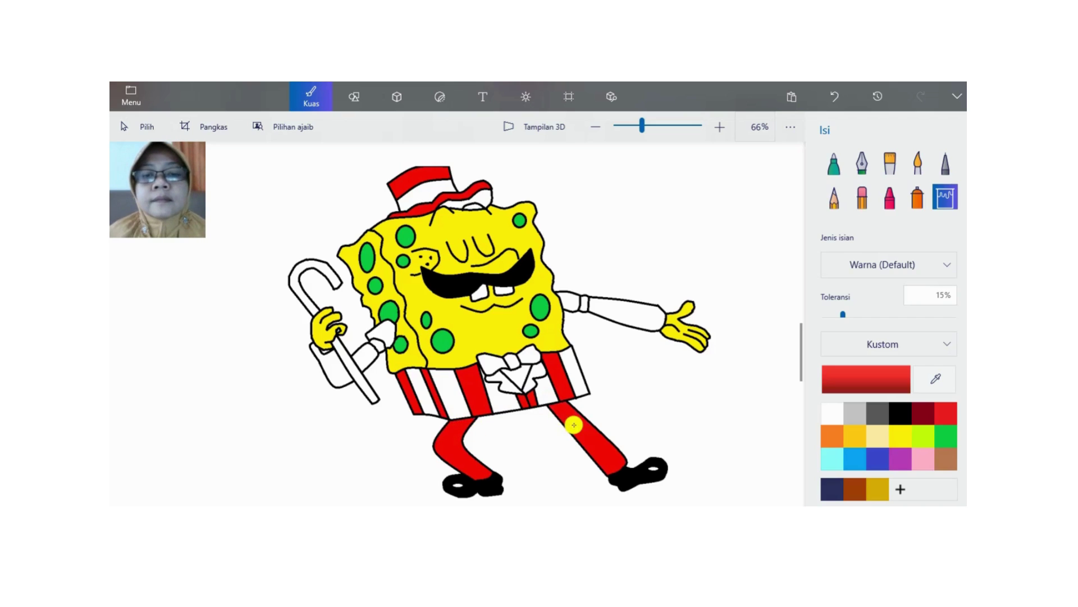
{"action": "left_click", "coordinate": [605, 305]}
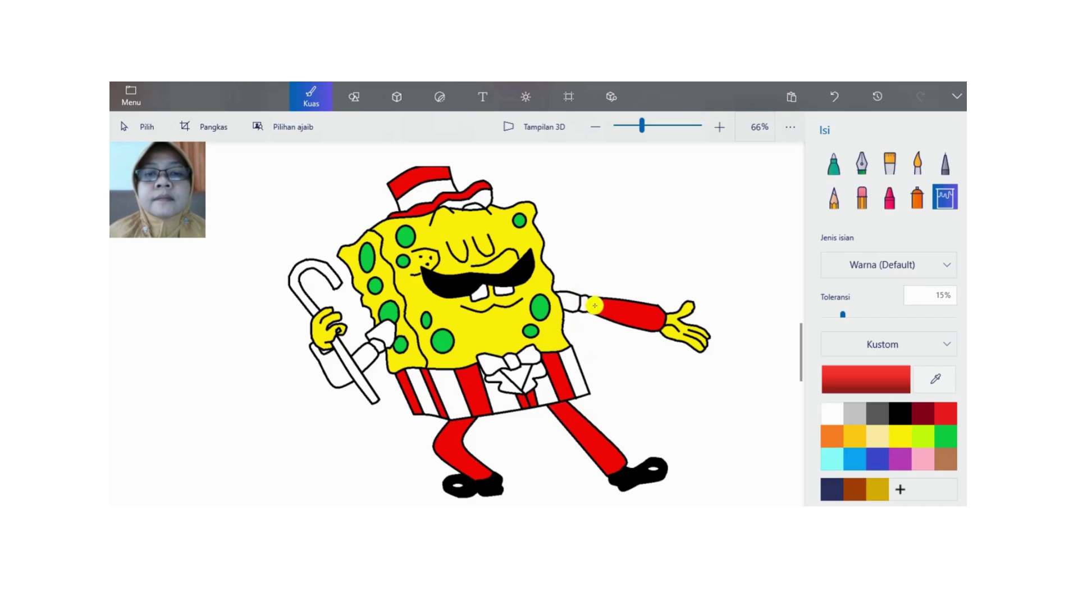
{"action": "left_click", "coordinate": [566, 303]}
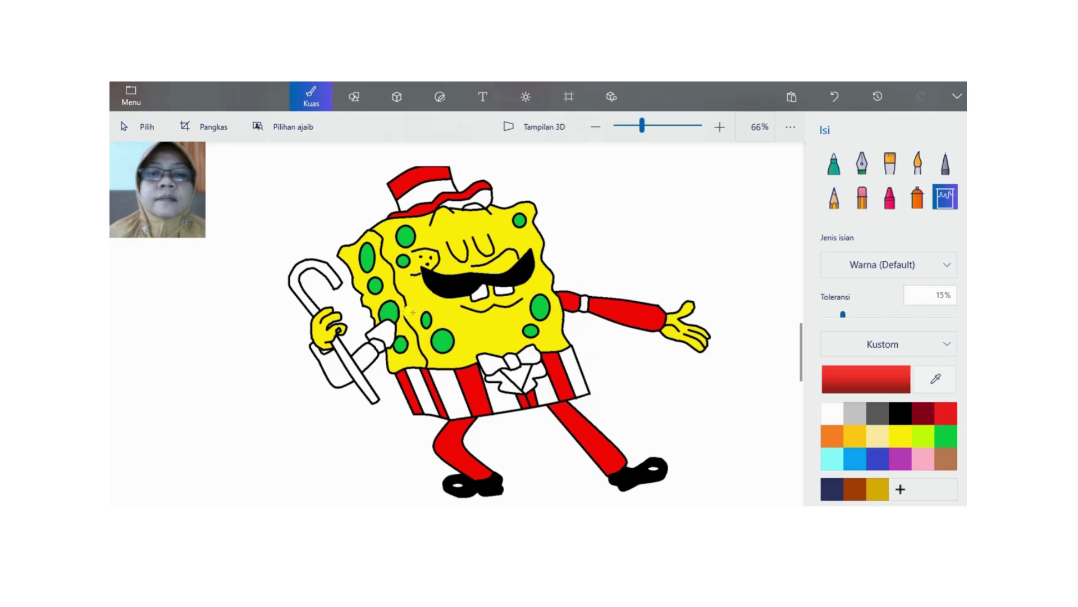
{"action": "left_click", "coordinate": [334, 363]}
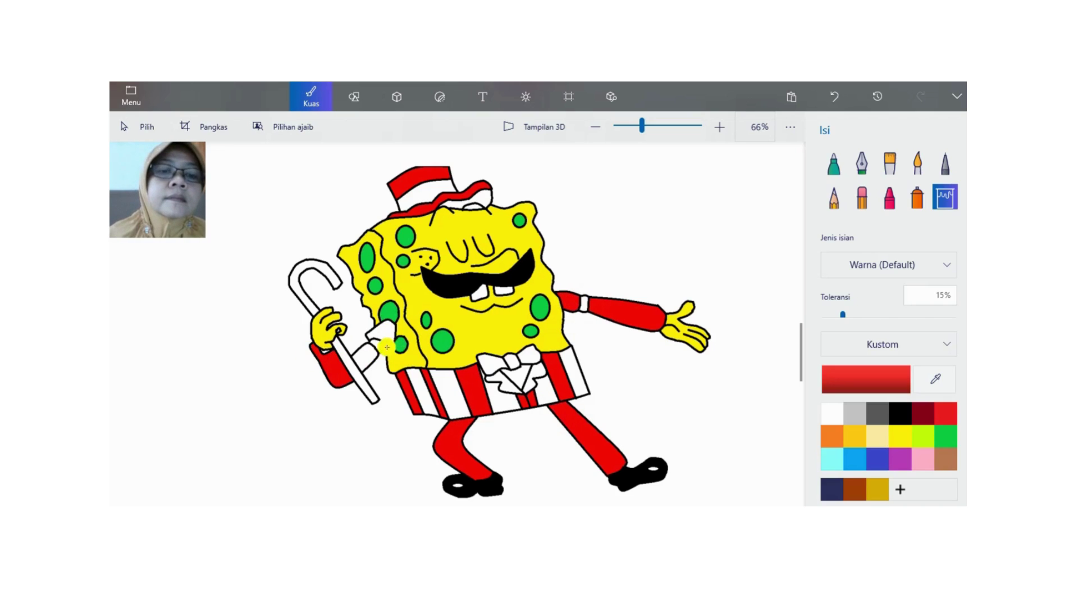
{"action": "left_click", "coordinate": [371, 351]}
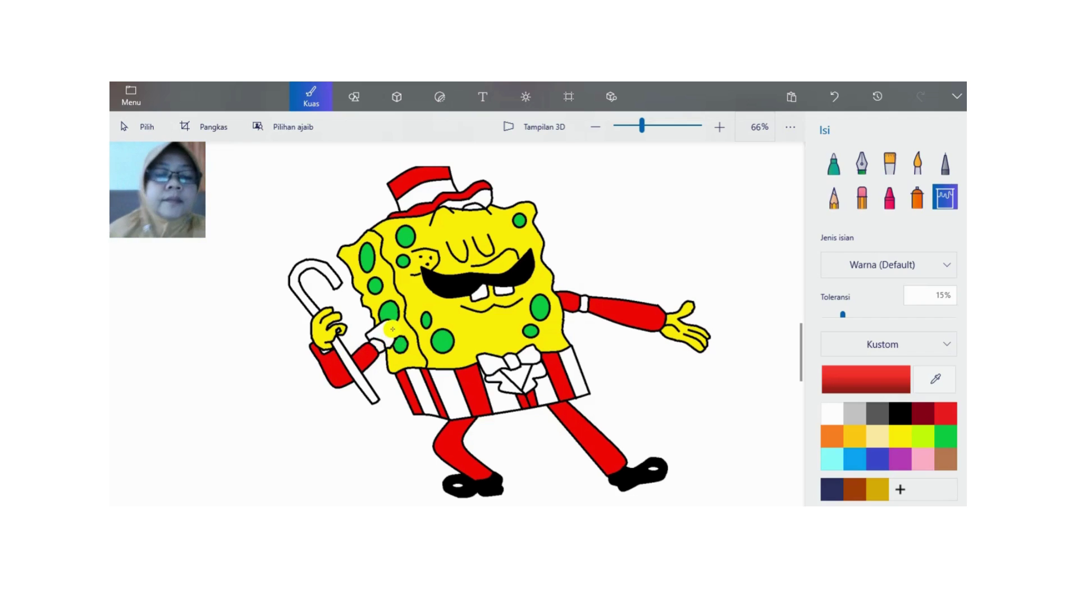
{"action": "left_click", "coordinate": [388, 332]}
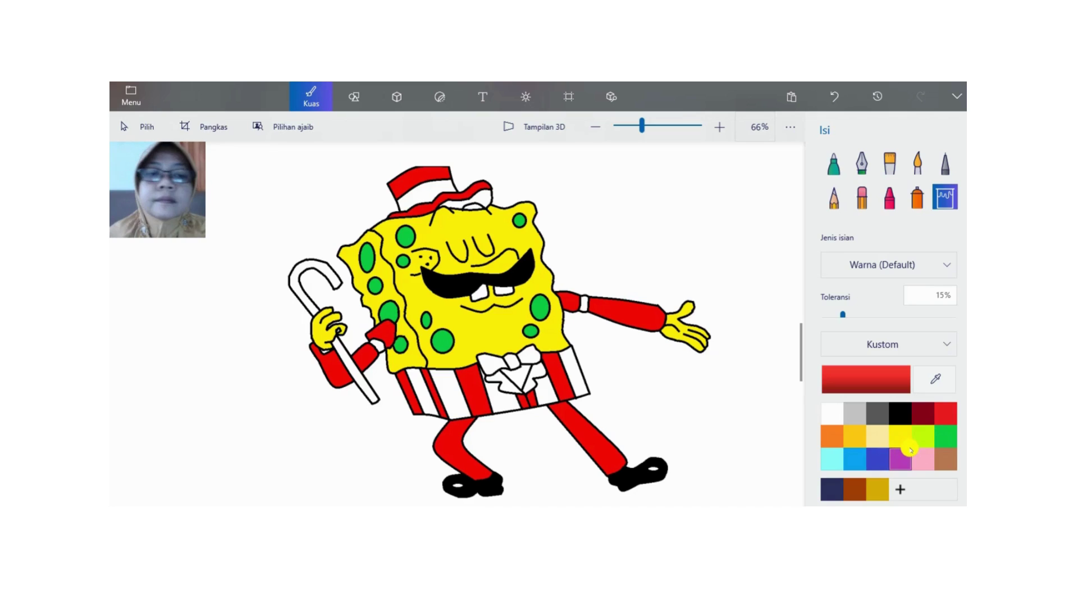
- Set the fill colour to a custom light blue with hex value 00a2f3
{"action": "left_click", "coordinate": [858, 459]}
{"action": "left_click", "coordinate": [876, 379]}
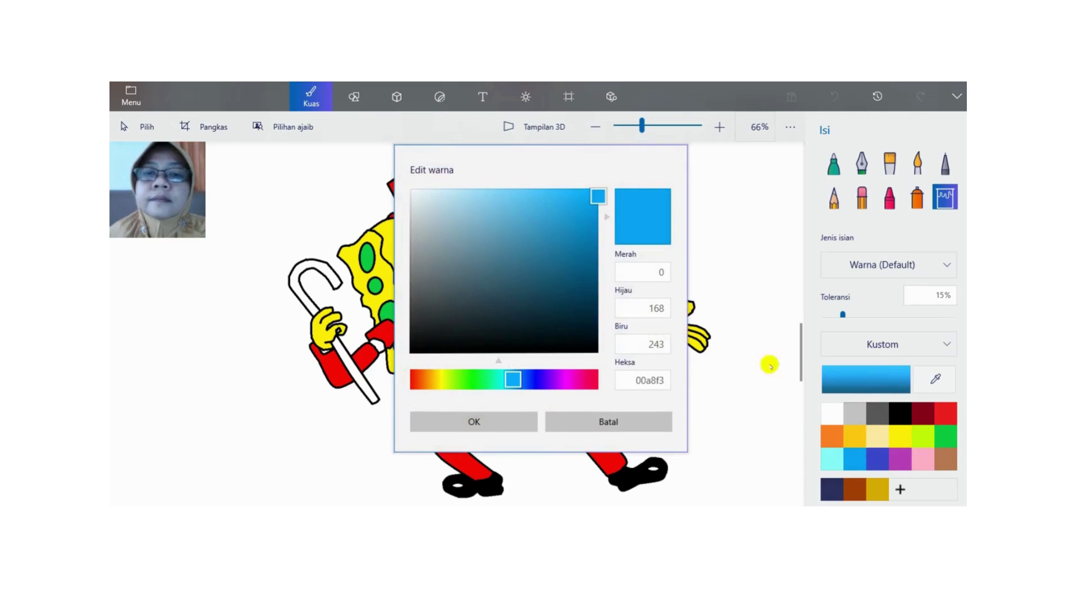
{"action": "left_click", "coordinate": [473, 379]}
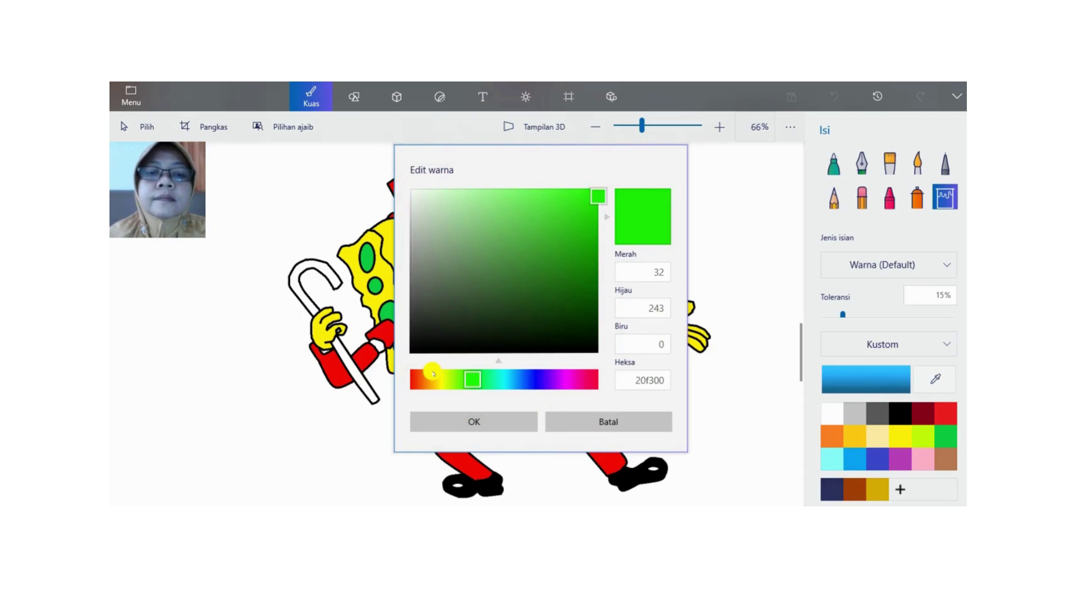
{"action": "left_click", "coordinate": [455, 376]}
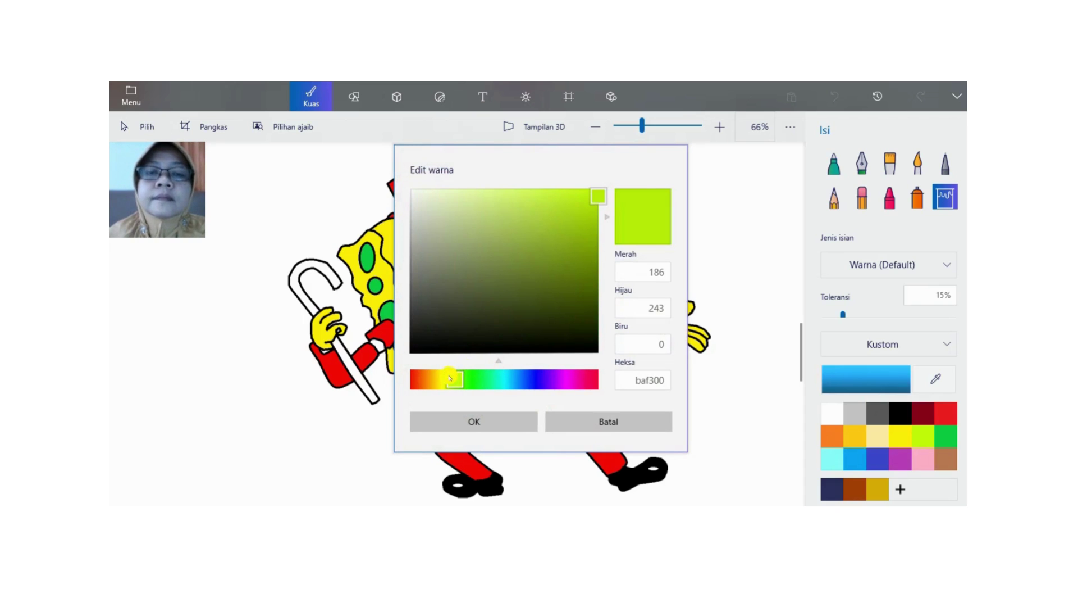
{"action": "left_click", "coordinate": [531, 378]}
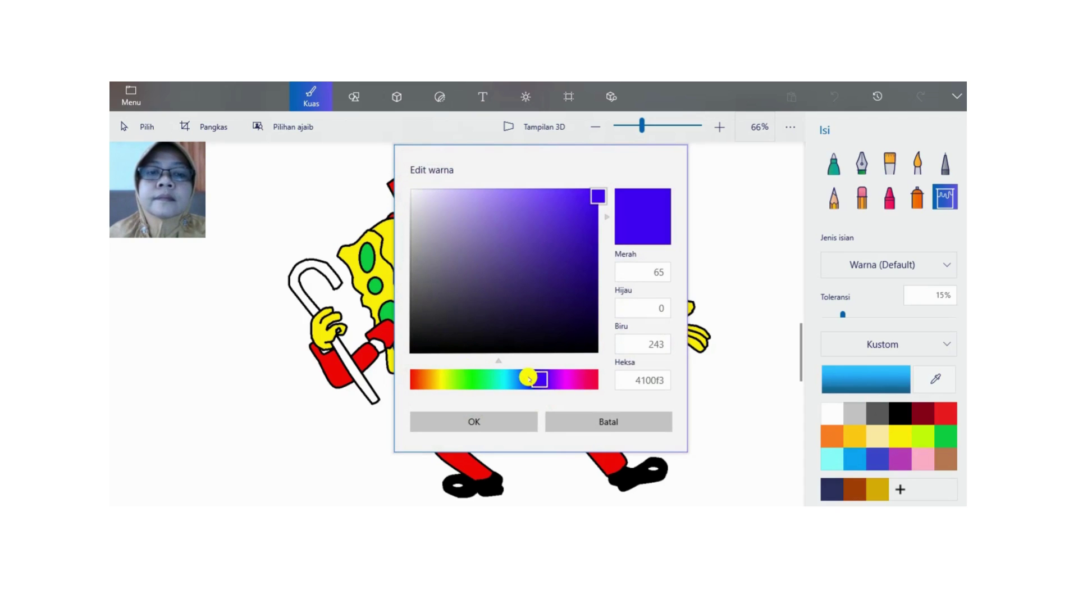
{"action": "left_click_drag", "start_coordinate": [531, 378], "coordinate": [505, 375]}
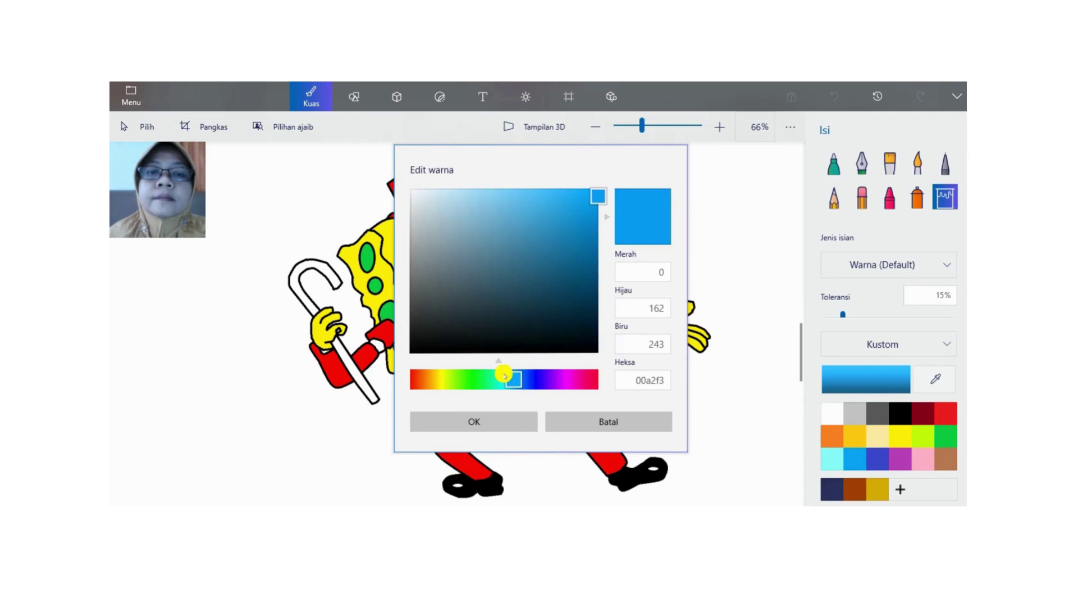
{"action": "left_click", "coordinate": [479, 425]}
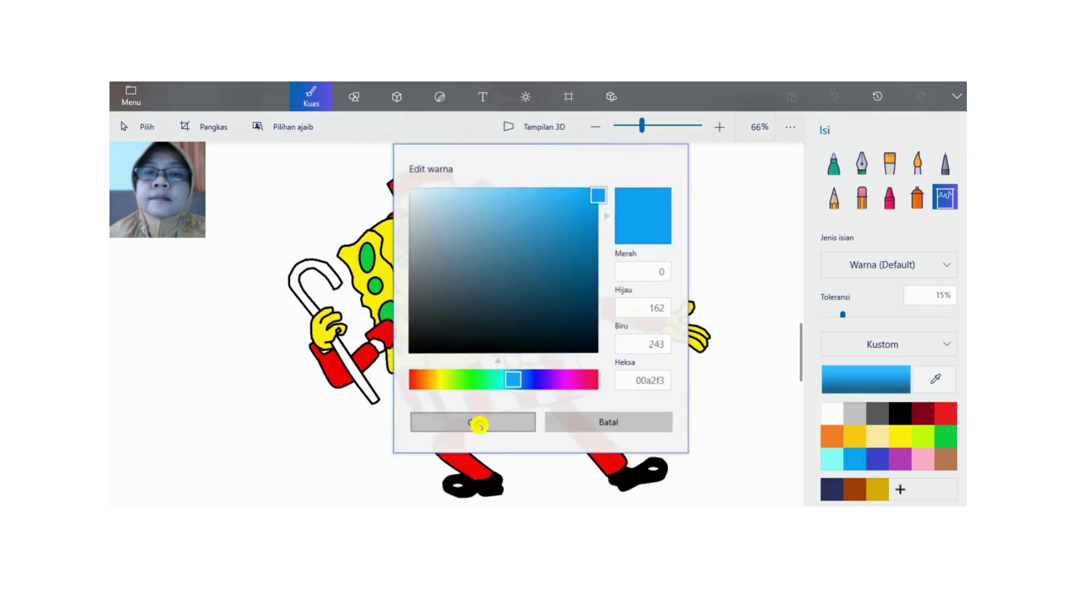
- Fill both narrow arm bands, the hat's white middle band and the white underside areas of its brim with the custom light blue
{"action": "left_click", "coordinate": [380, 344]}
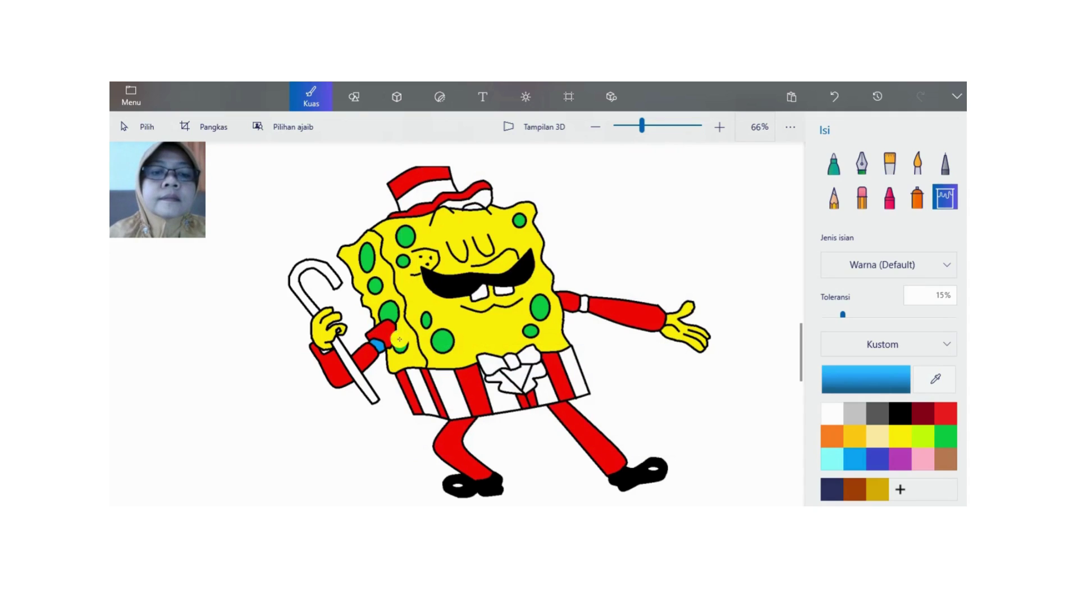
{"action": "left_click", "coordinate": [427, 193]}
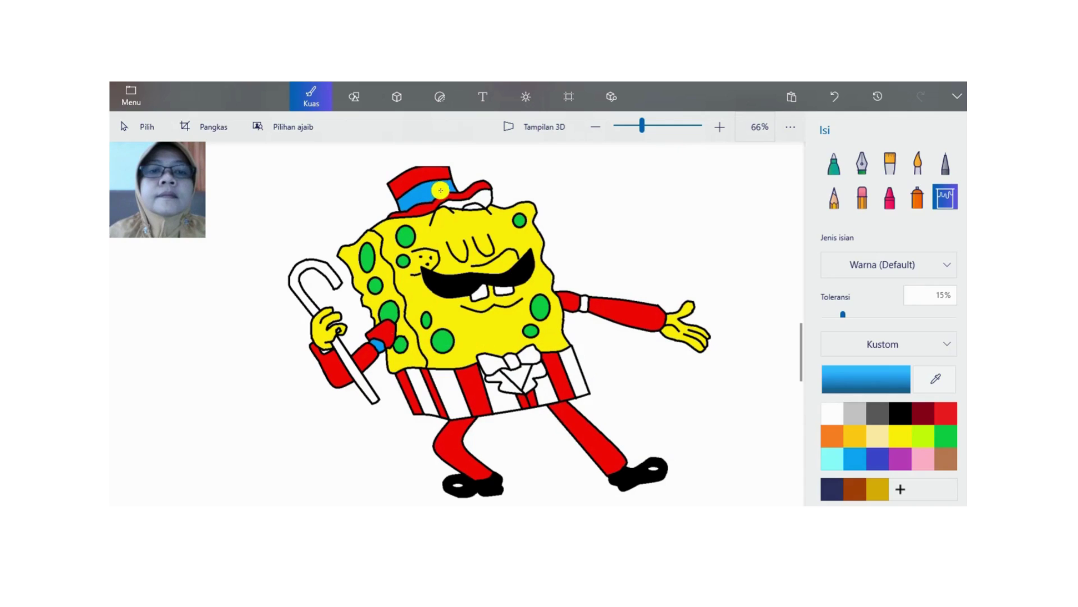
{"action": "left_click", "coordinate": [484, 199]}
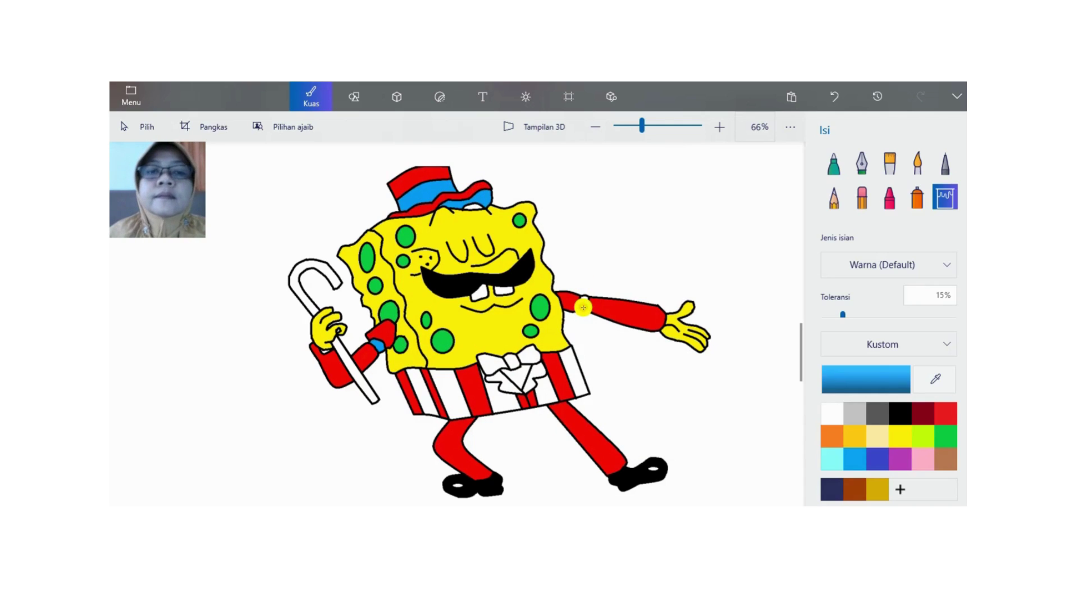
{"action": "left_click", "coordinate": [583, 306]}
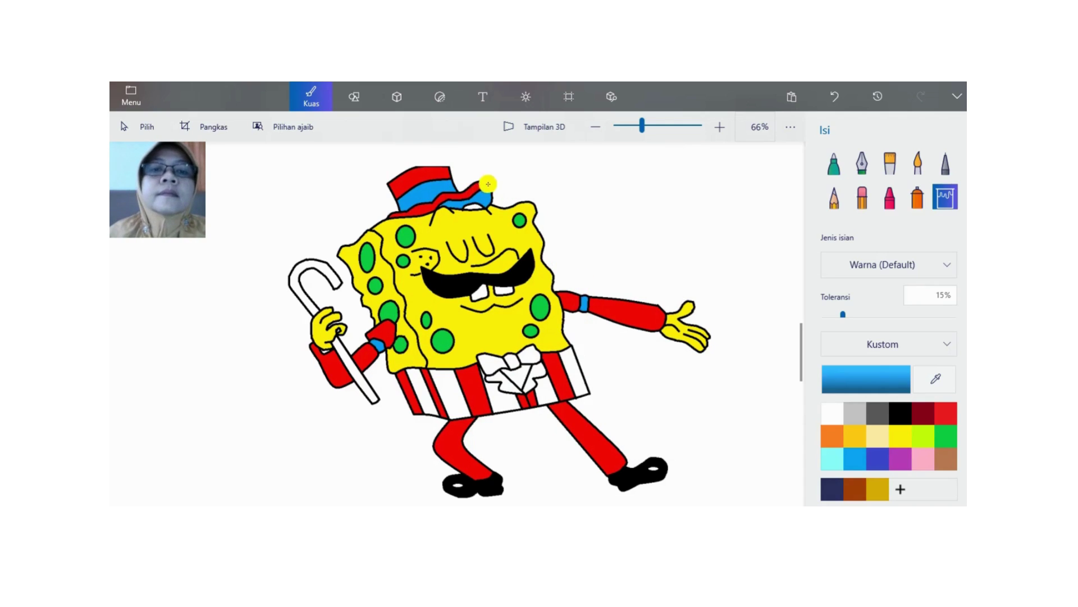
{"action": "left_click", "coordinate": [472, 208]}
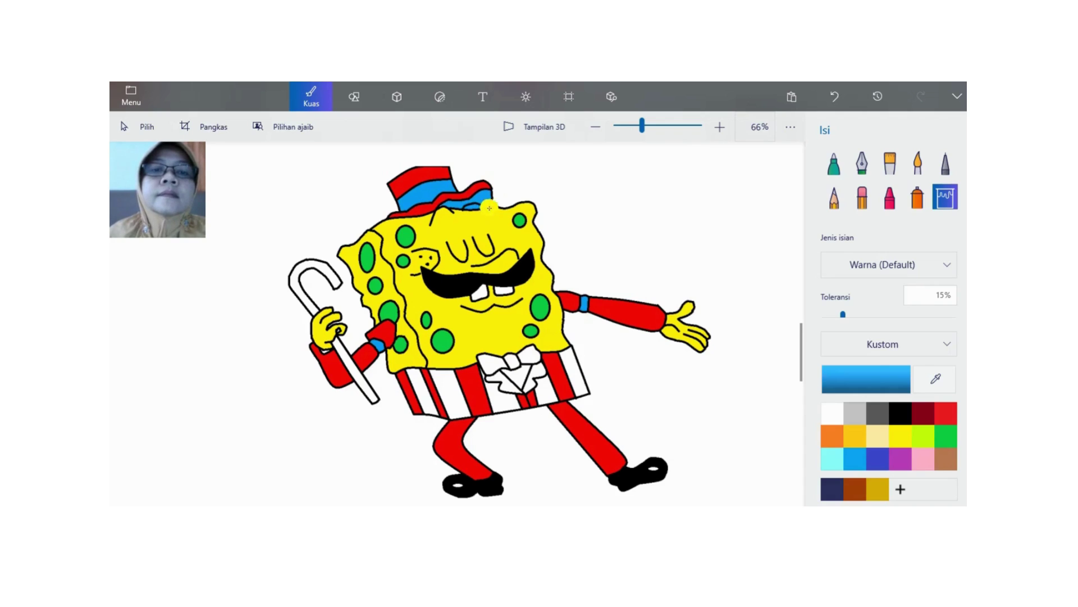
- Fill all the remaining white stripes of SpongeBob's trousers with the custom light blue
{"action": "left_click", "coordinate": [577, 371]}
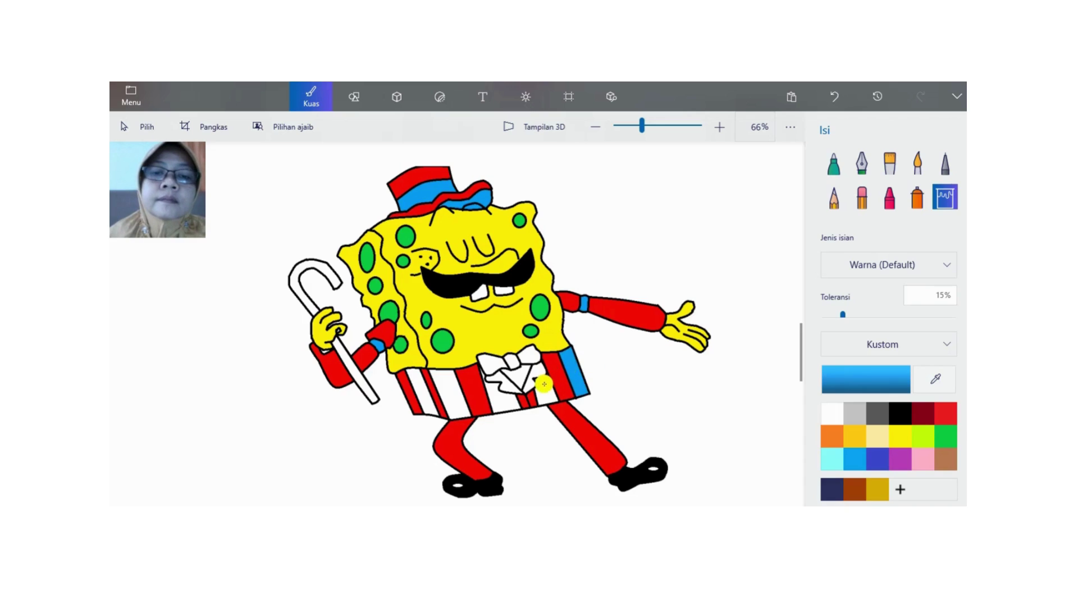
{"action": "left_click", "coordinate": [544, 383]}
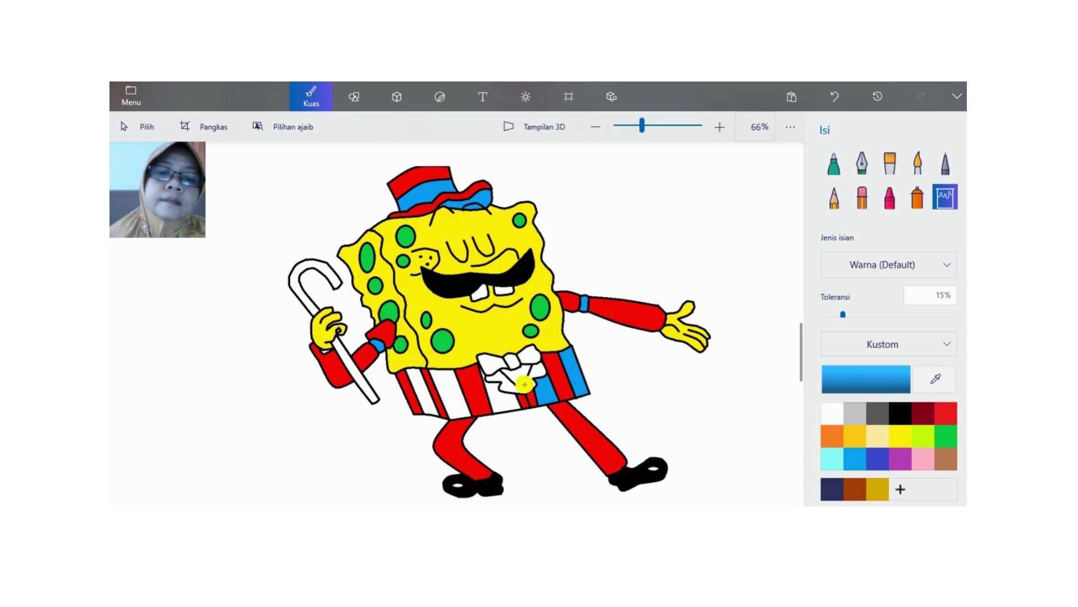
{"action": "left_click", "coordinate": [421, 382]}
{"action": "left_click", "coordinate": [453, 382]}
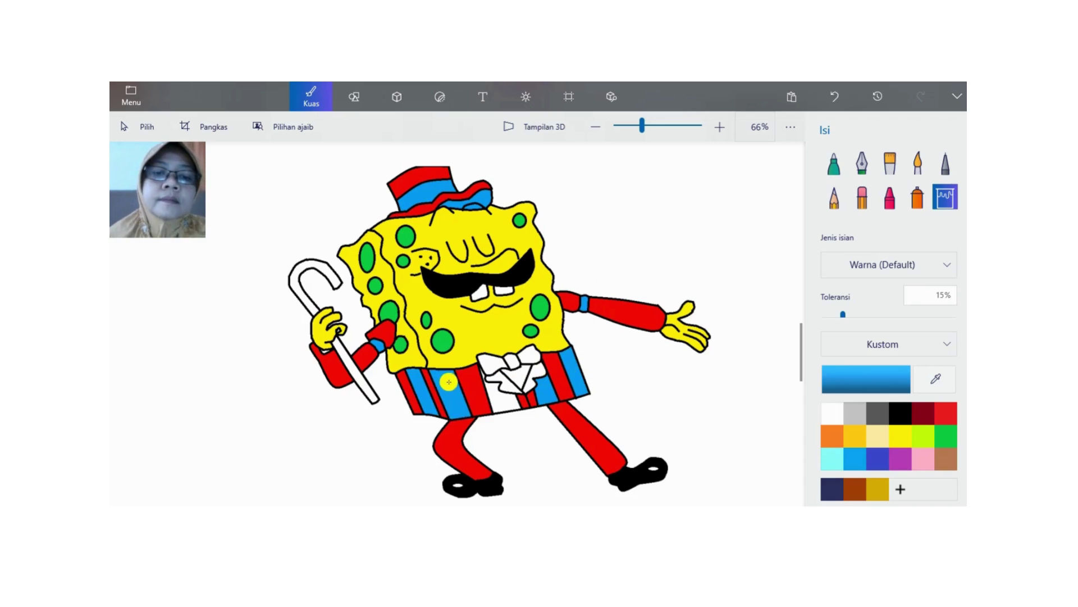
{"action": "left_click", "coordinate": [491, 391]}
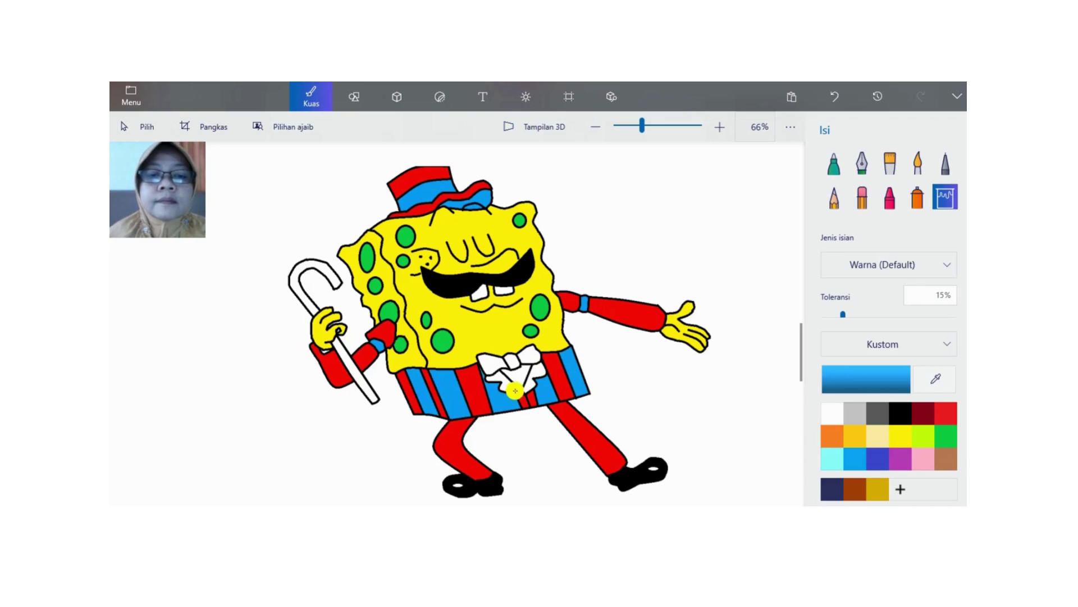
- Colour SpongeBob's neckwear with preset colours: yellow for the centre triangle, red for the collar flaps and blue for the bow tie
{"action": "left_click", "coordinate": [913, 439]}
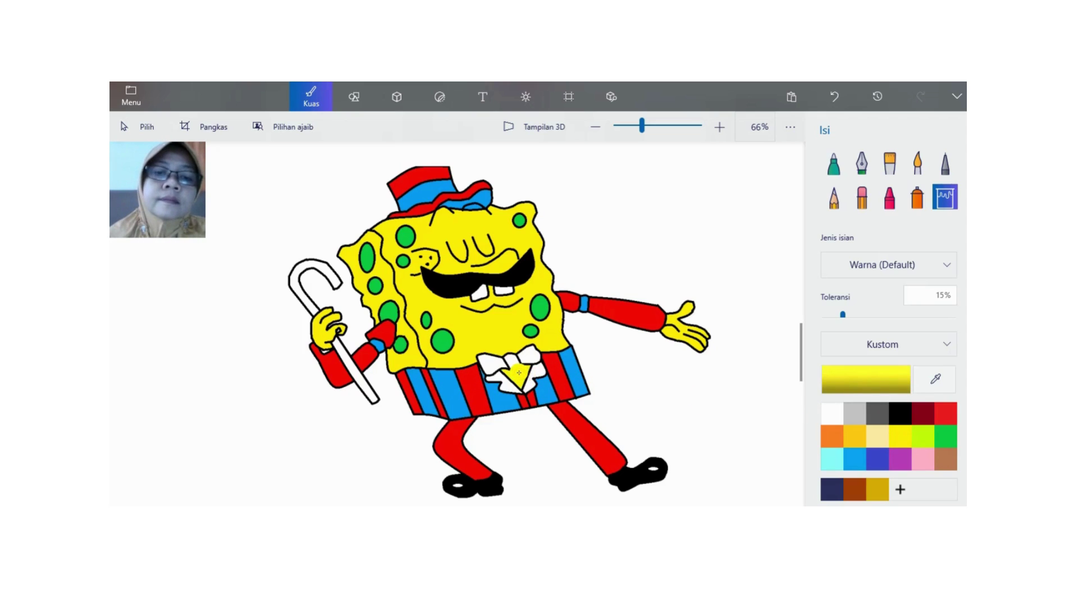
{"action": "left_click", "coordinate": [946, 413]}
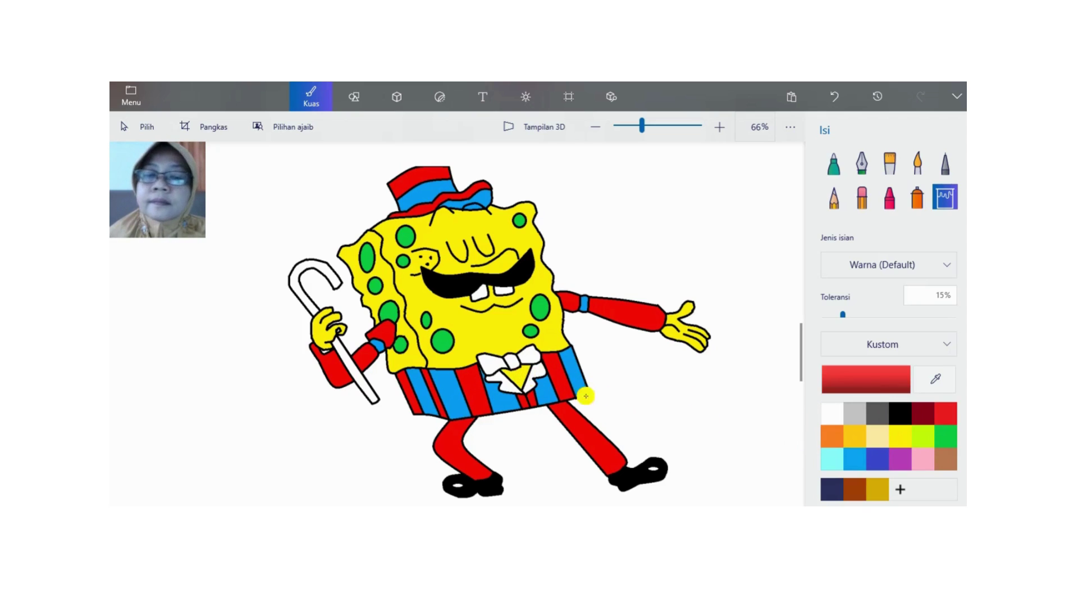
{"action": "left_click", "coordinate": [504, 382]}
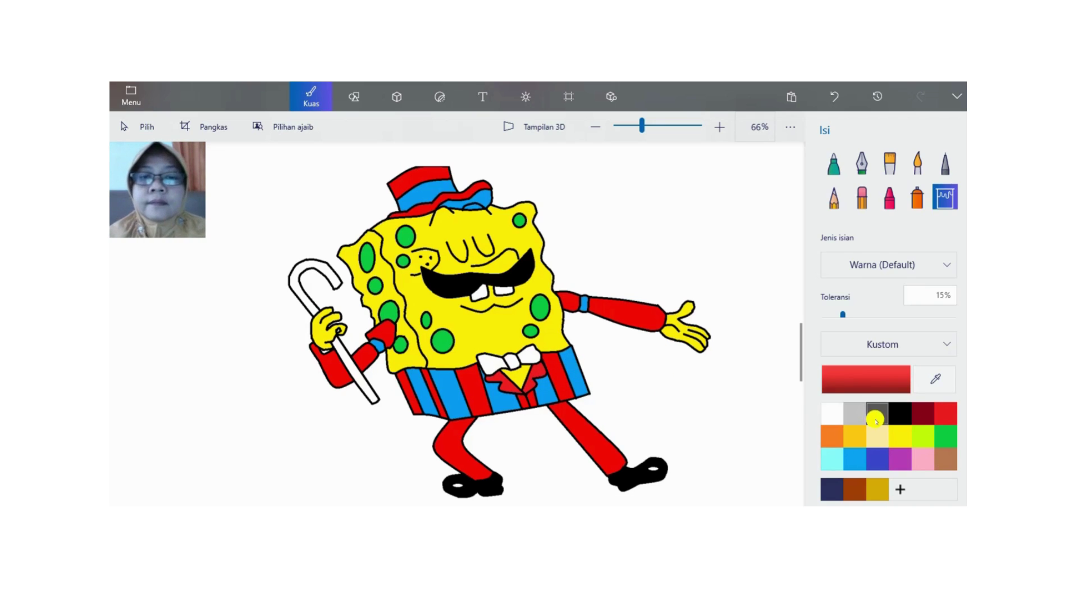
{"action": "left_click", "coordinate": [854, 453]}
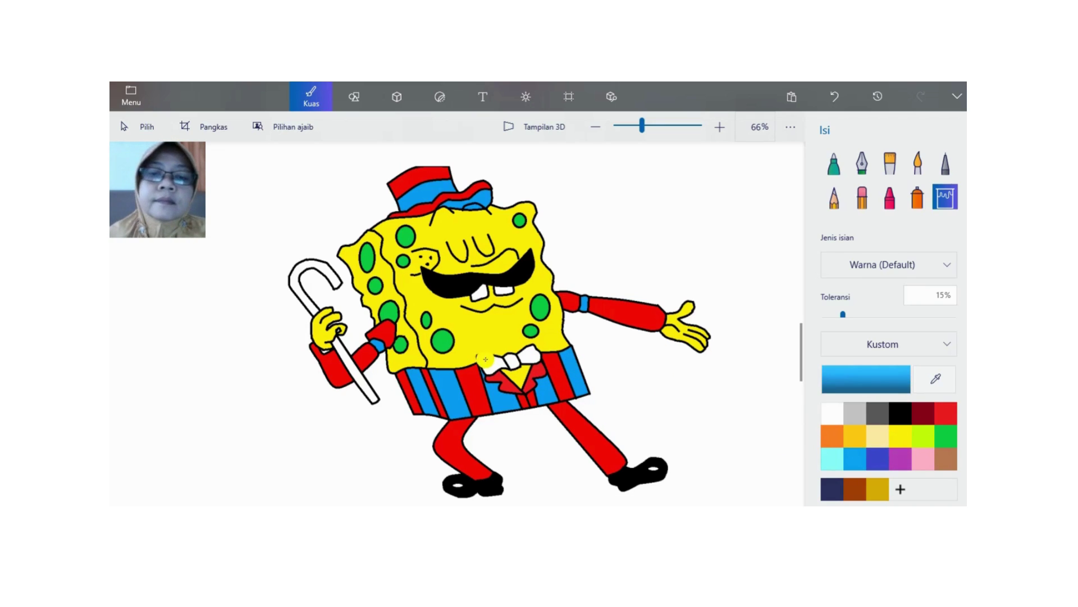
{"action": "left_click", "coordinate": [492, 362]}
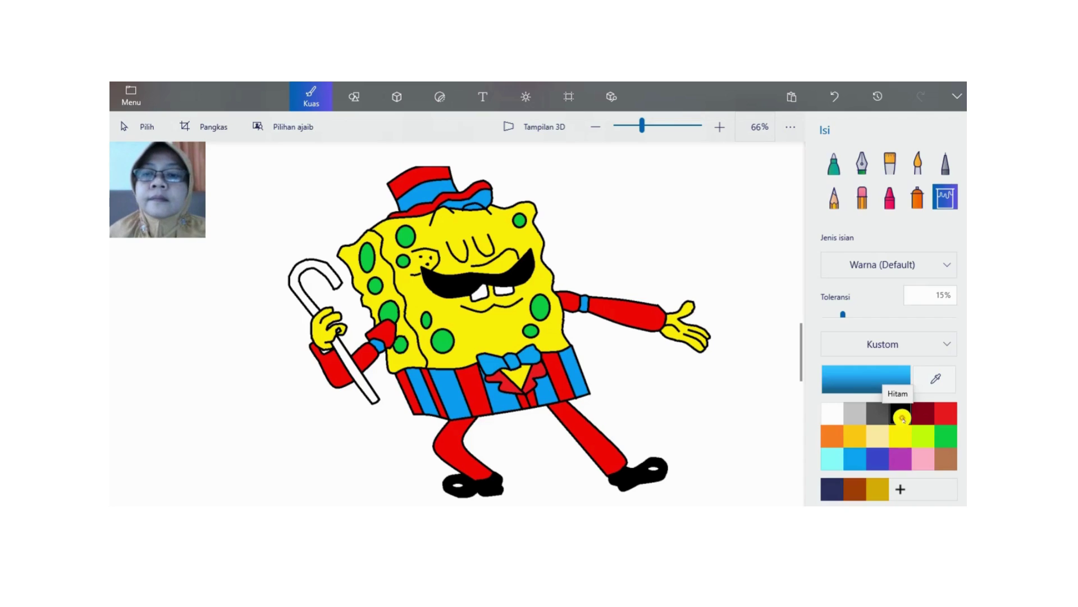
- Fill the cane's hooked handle and its shaft below the hand with black
{"action": "left_click", "coordinate": [902, 418]}
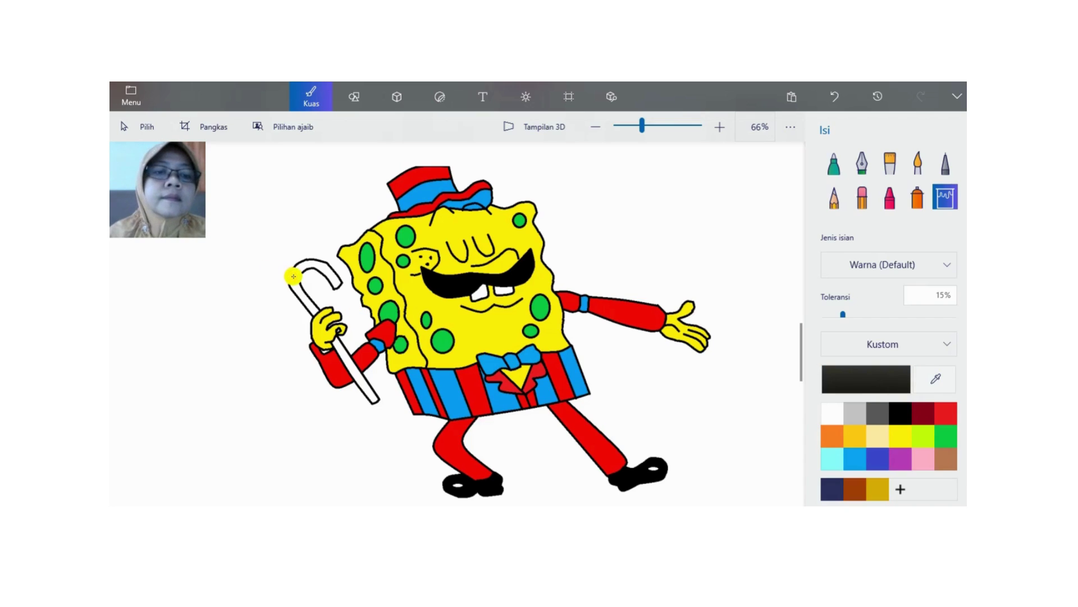
{"action": "left_click", "coordinate": [293, 276]}
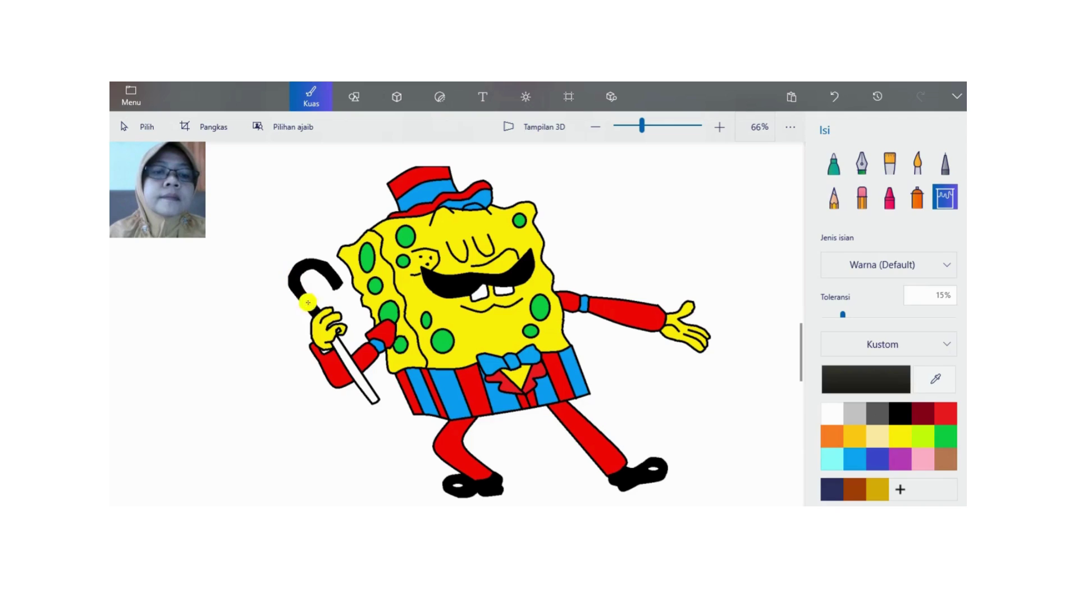
{"action": "left_click", "coordinate": [340, 344]}
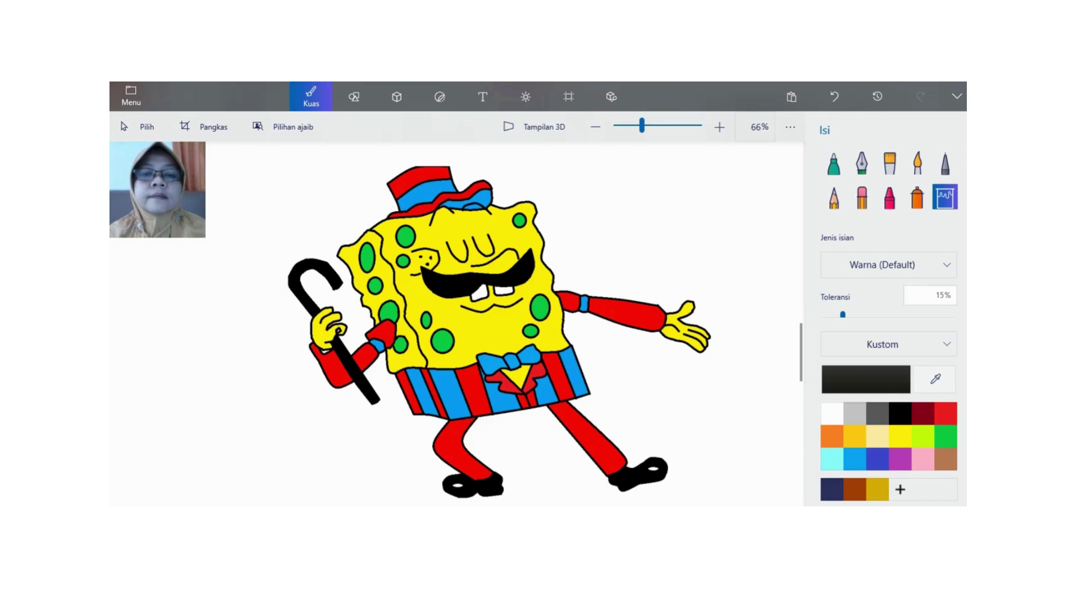